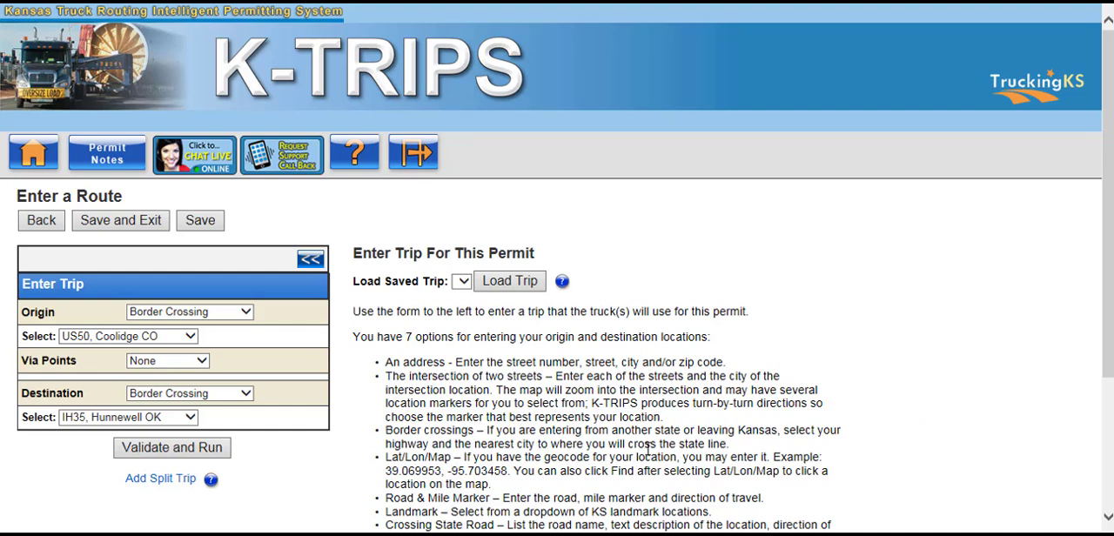
Run the trip from US50, Coolidge CO to IH35, Hunnewell OK and follow the generated route across the map to its destination
left_click(226, 449)
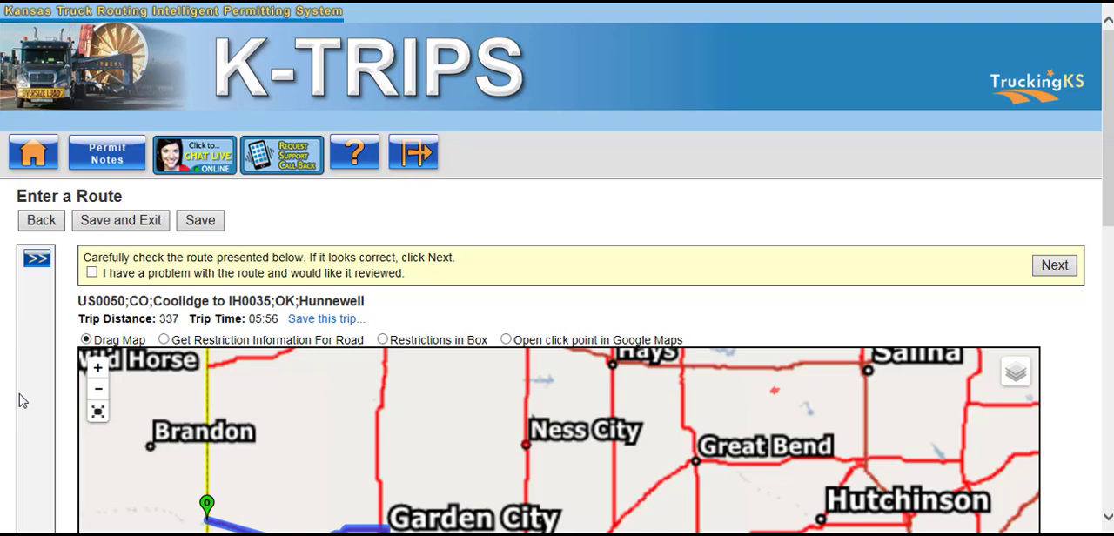
scroll(22, 400, "down", 3)
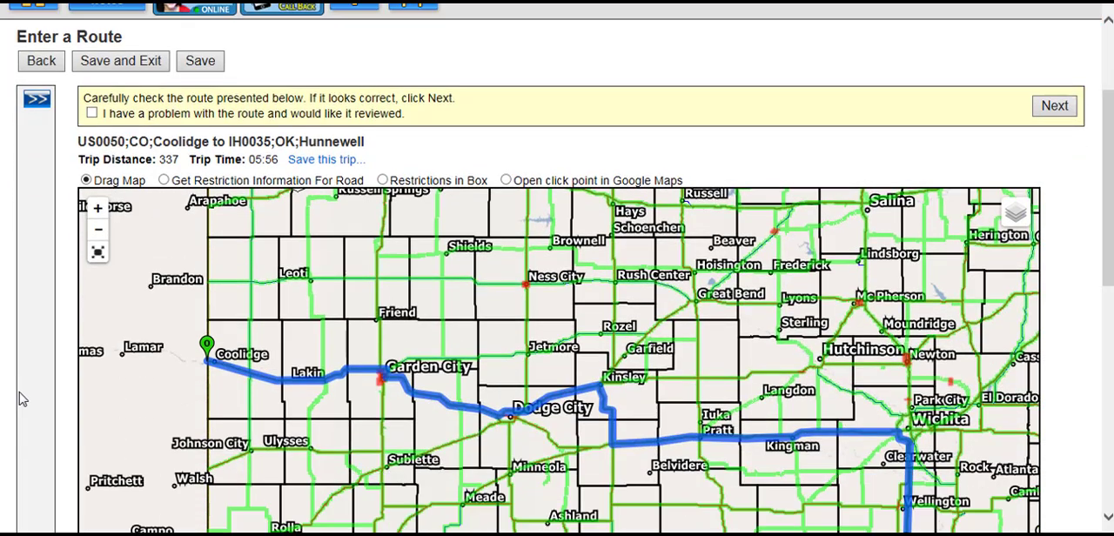
scroll(237, 314, "up", 2)
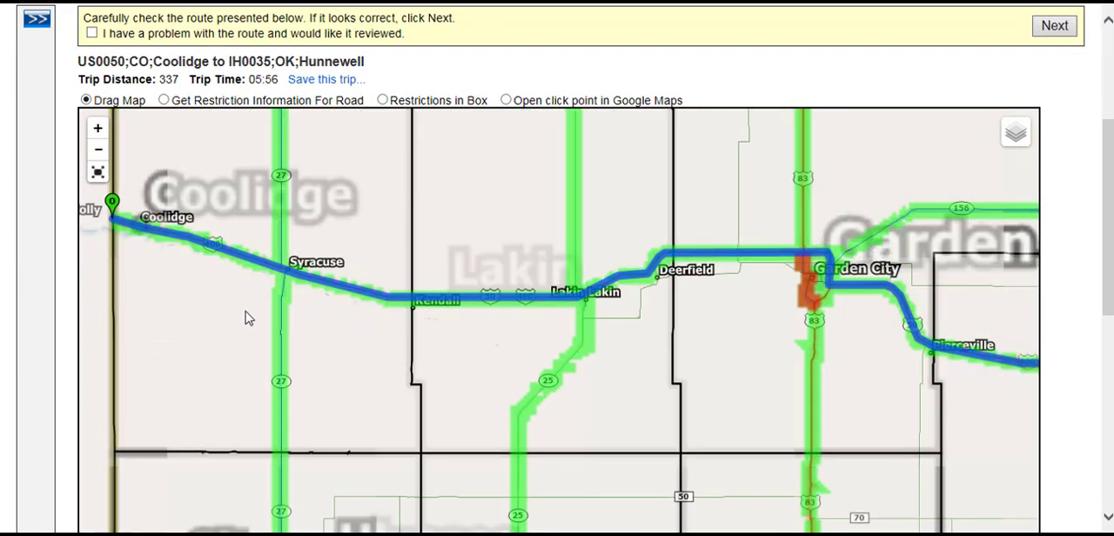
left_click_drag(884, 404, 340, 347)
left_click_drag(905, 401, 174, 338)
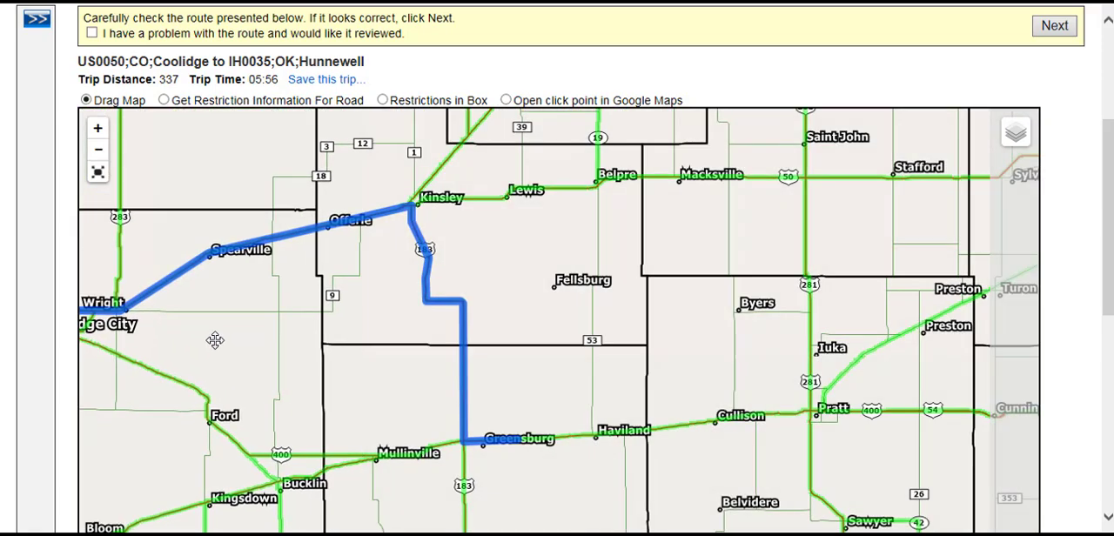
left_click_drag(827, 323, 44, 201)
left_click_drag(886, 323, 351, 293)
left_click_drag(563, 363, 599, 61)
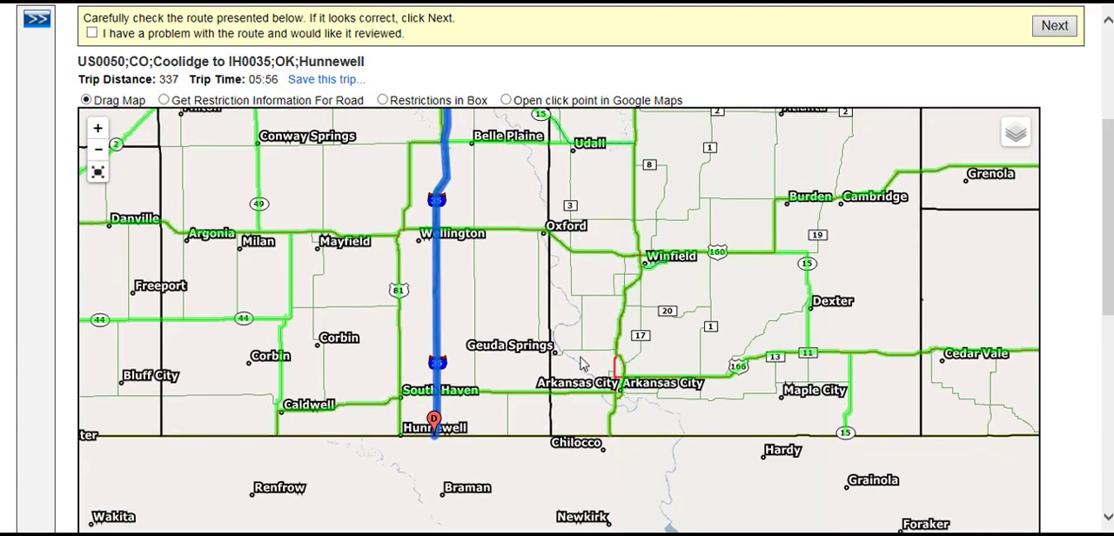
left_click_drag(581, 356, 634, 319)
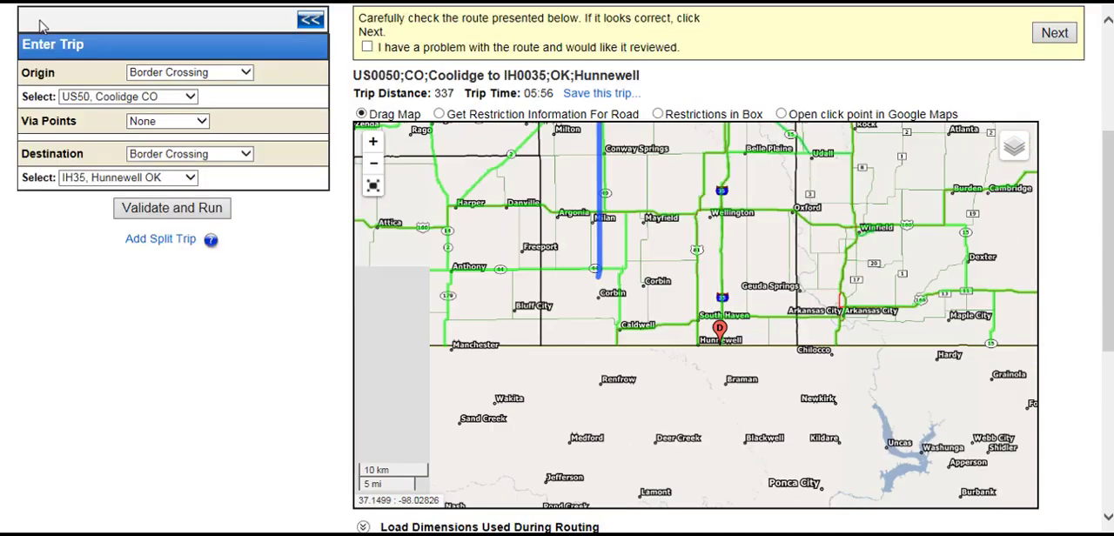
Expand the trip entry form and set Via Points to Highway
left_click(38, 19)
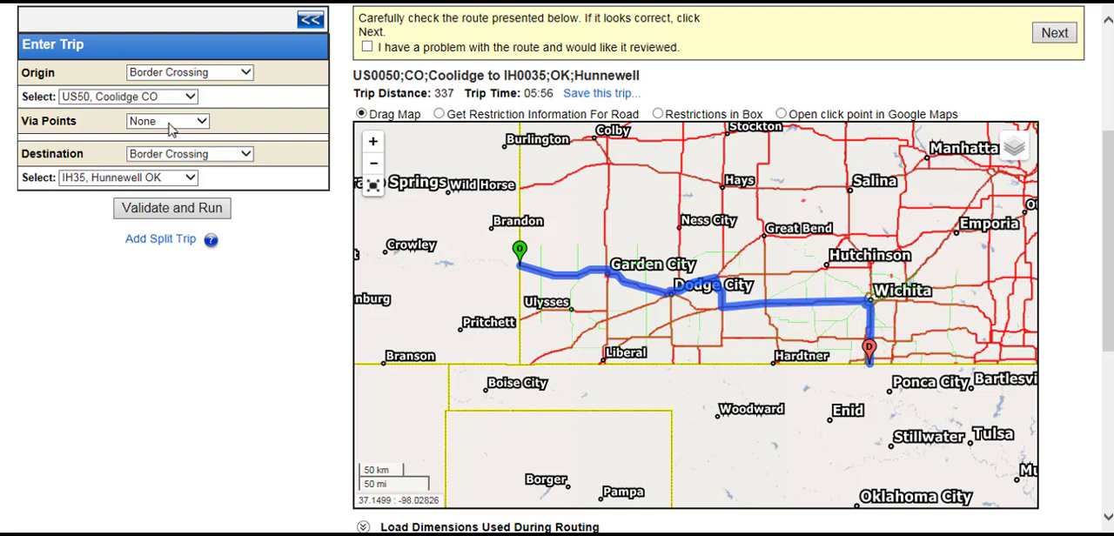
left_click(171, 123)
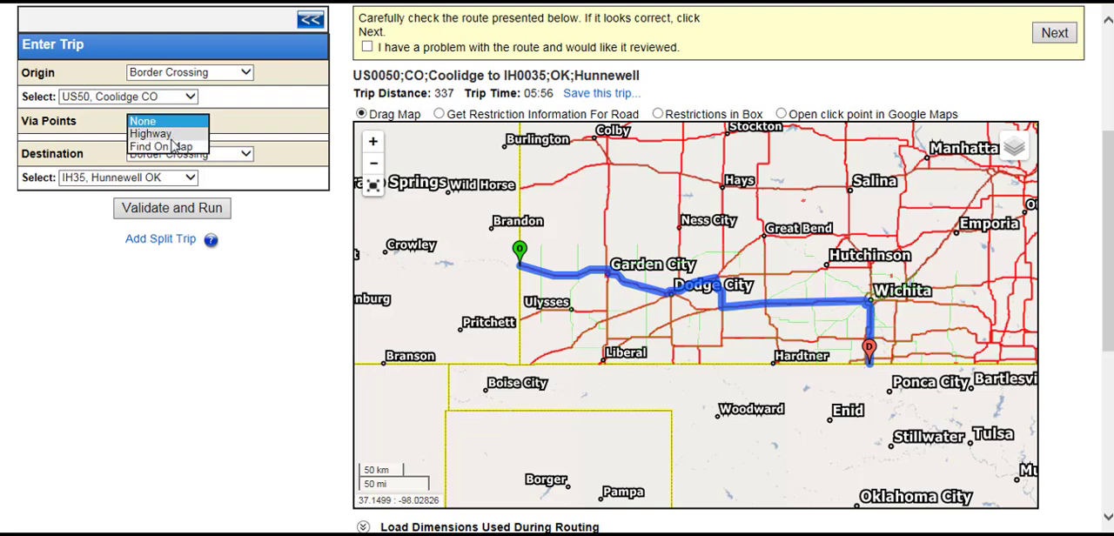
left_click(161, 142)
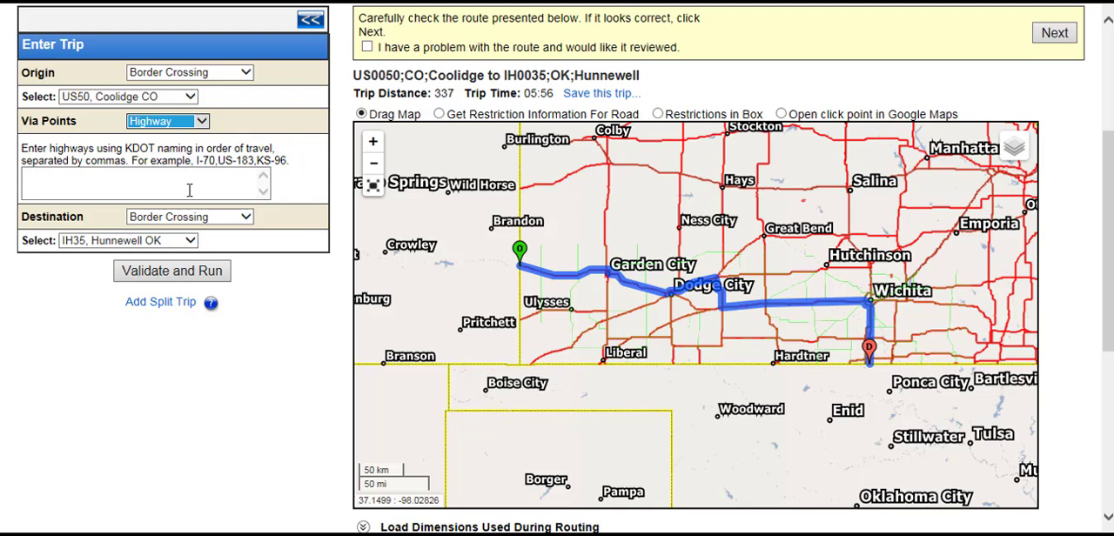
Enter the via highways US-400,US-54,US-281,KS-42,I-235 and rerun the trip
left_click(190, 185)
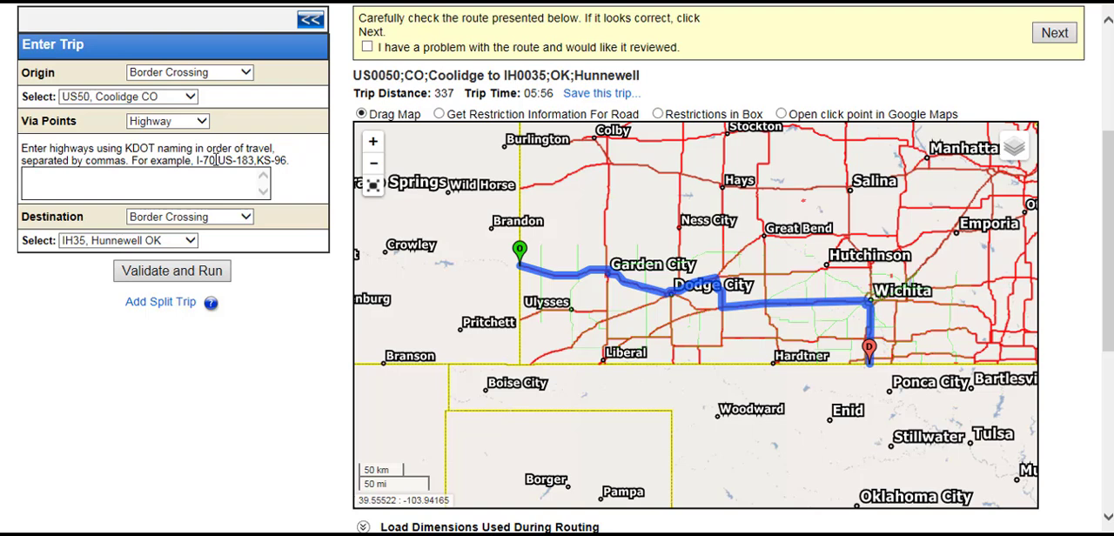
type("US-400,US-54,US-281")
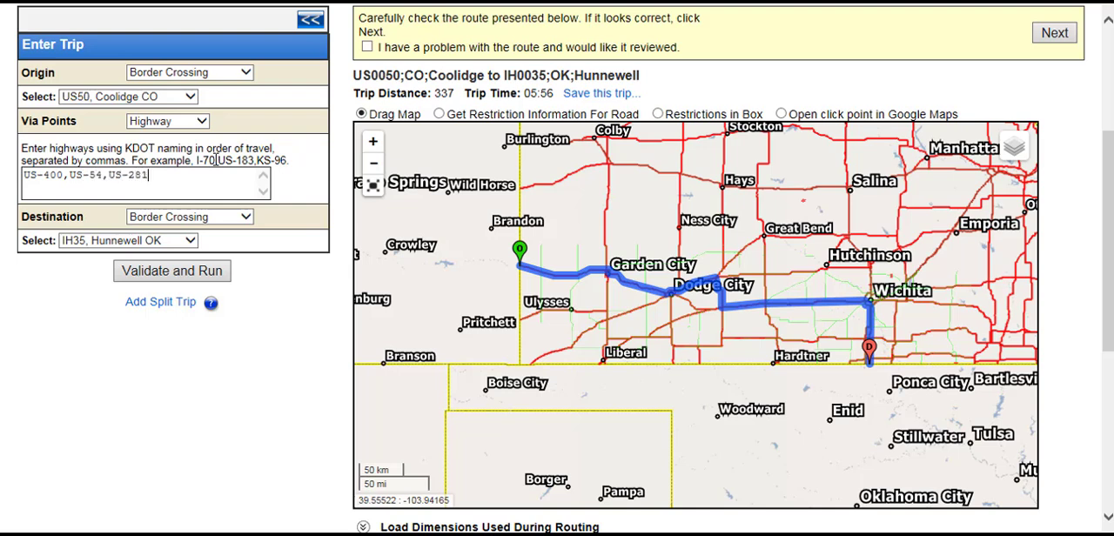
type(",KS-42,I-235,")
key("BackSpace")
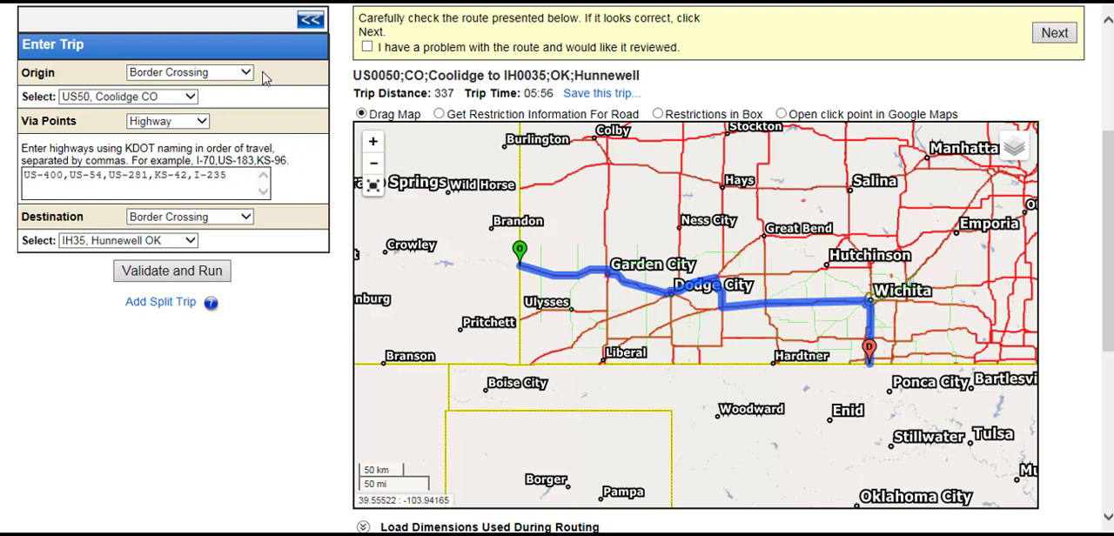
left_click(215, 276)
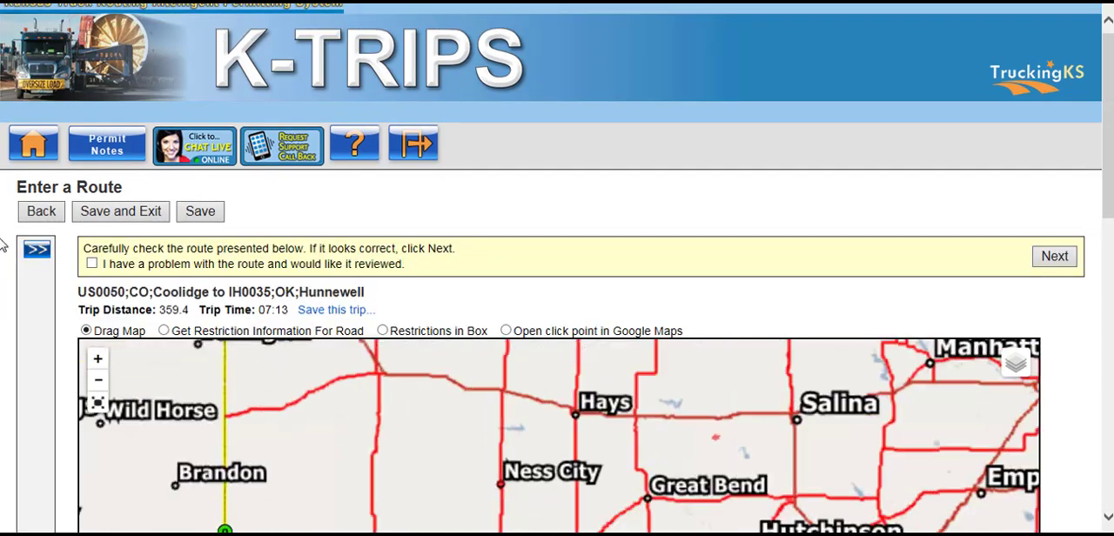
Trace the rerouted path past Garden City and examine the US-56 and US-400 junction near Dodge City up close
scroll(4, 228, "down", 3)
scroll(4, 228, "down", 1)
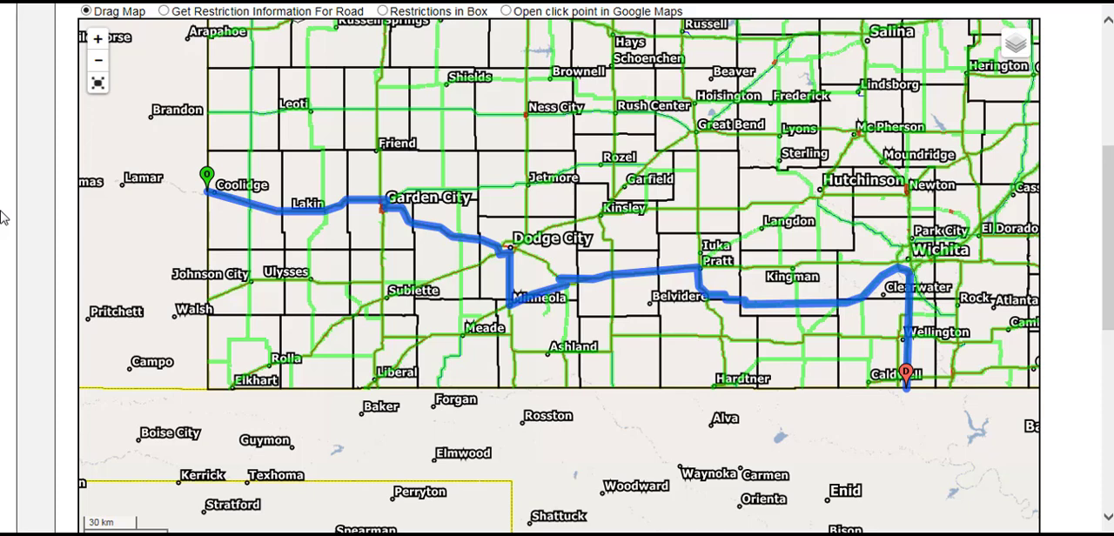
scroll(250, 209, "up", 2)
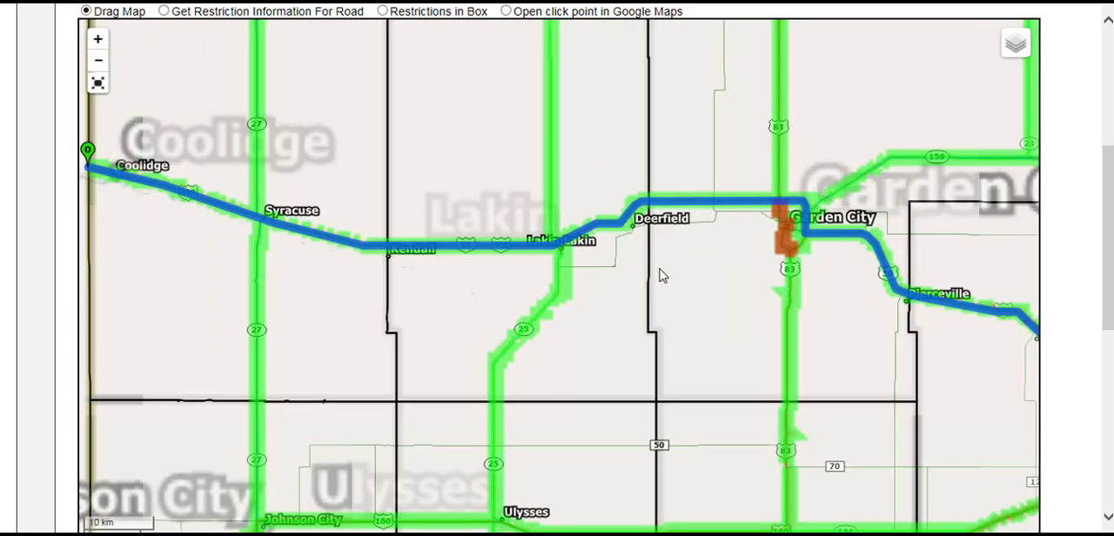
left_click_drag(911, 368, 378, 324)
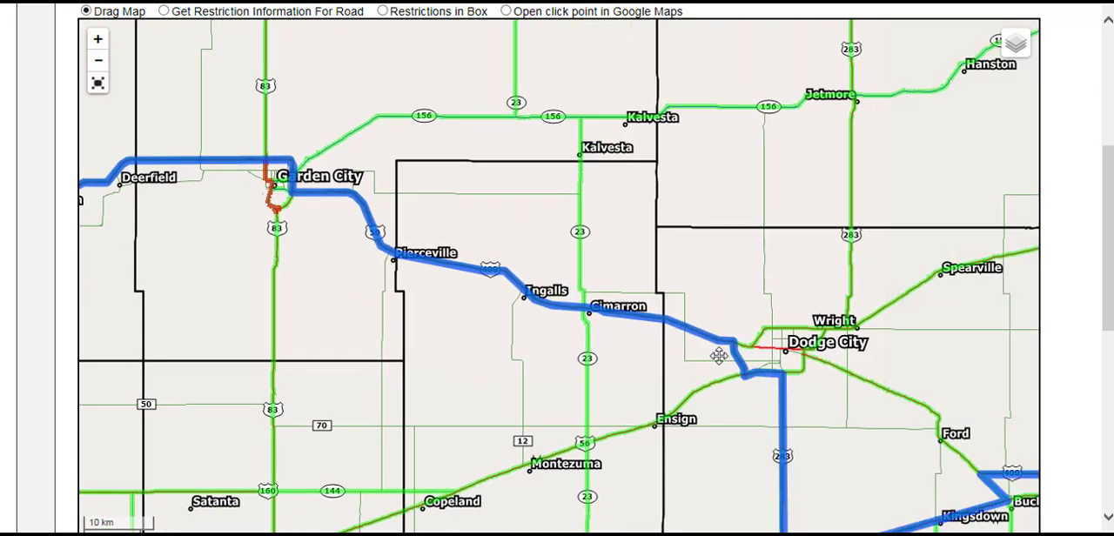
left_click_drag(719, 358, 494, 235)
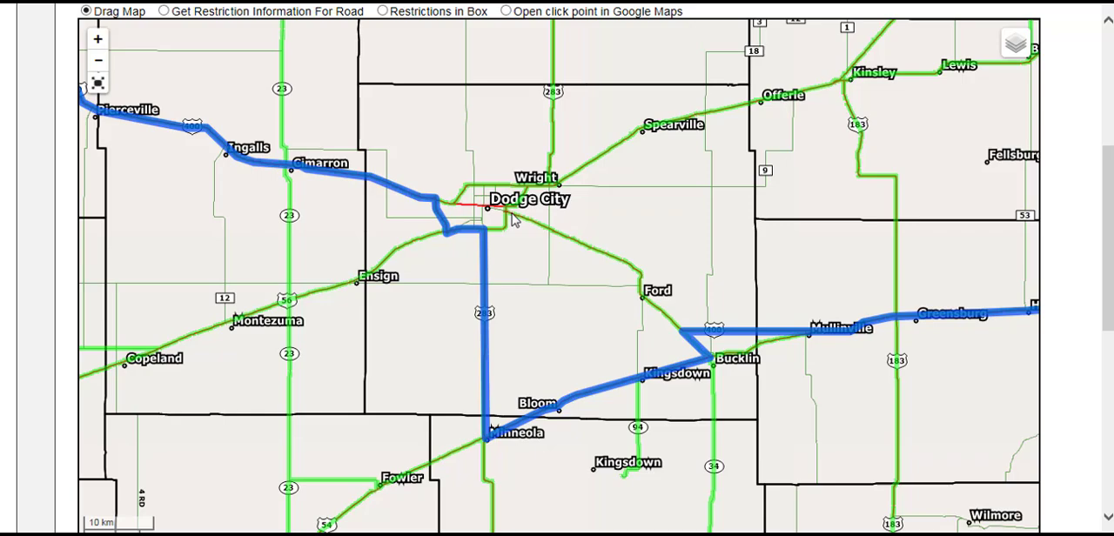
scroll(513, 221, "up", 2)
left_click_drag(581, 180, 538, 263)
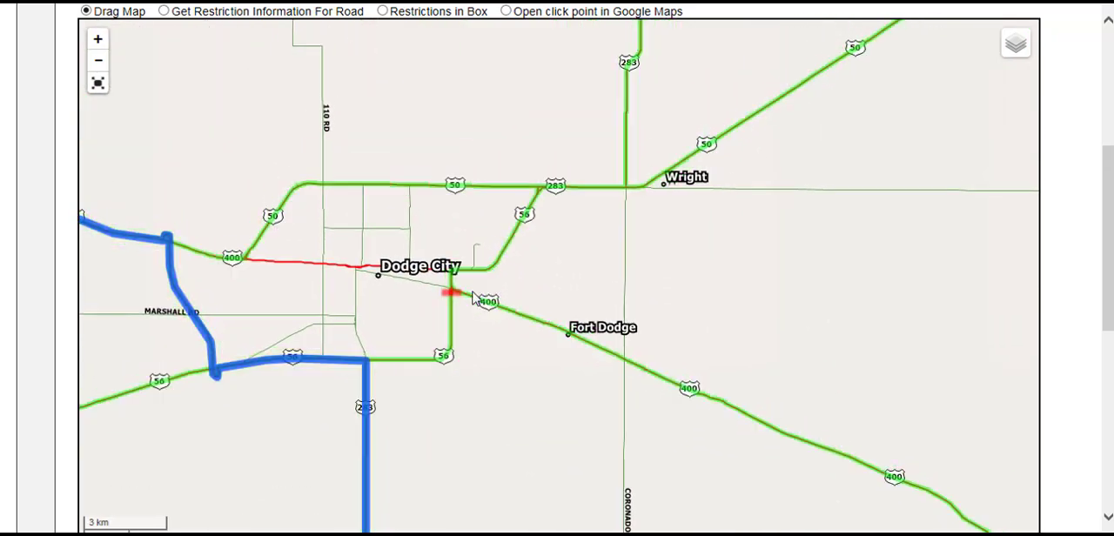
scroll(472, 289, "up", 2)
left_click_drag(436, 299, 472, 307)
scroll(461, 306, "up", 4)
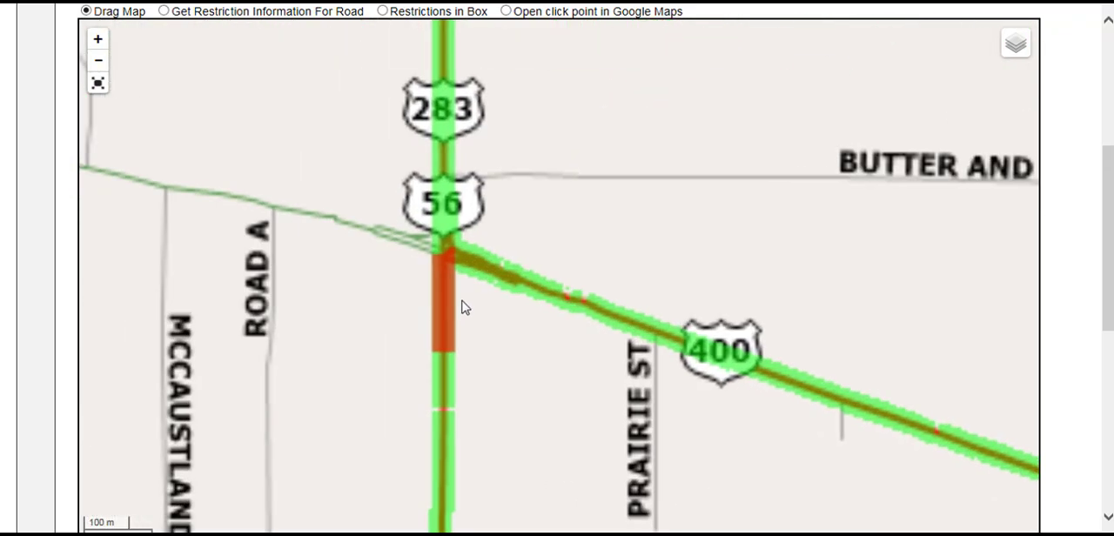
left_click_drag(450, 301, 535, 278)
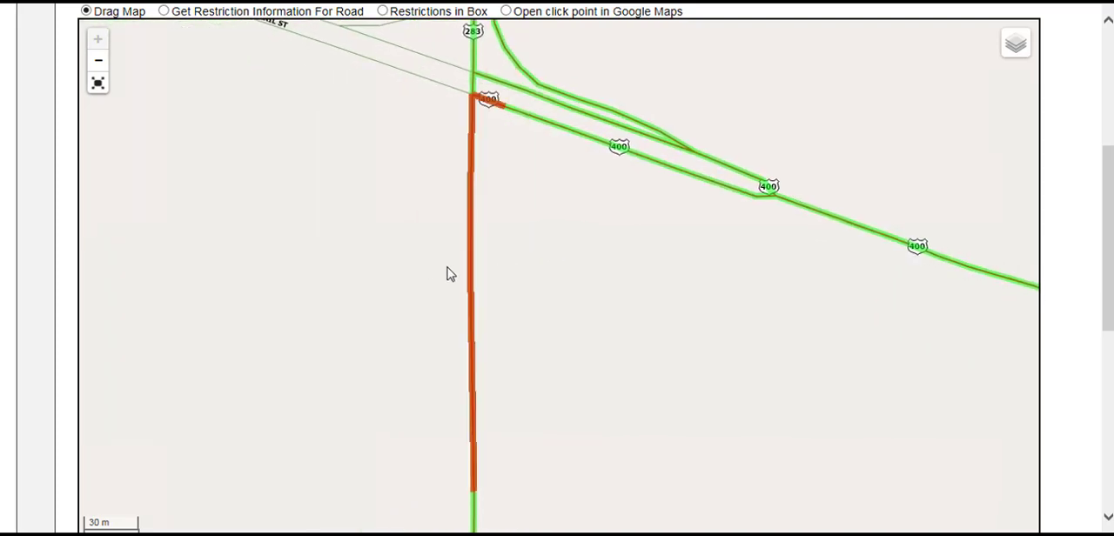
Check the restriction information for the red US-56 road segment south of US-400, and close it
left_click(163, 11)
left_click(472, 218)
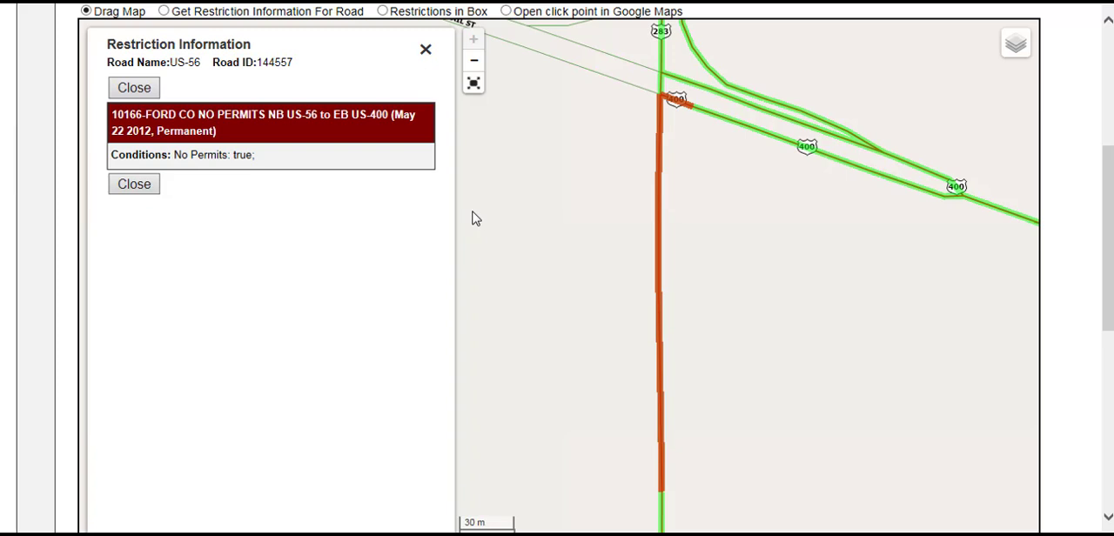
left_click(425, 49)
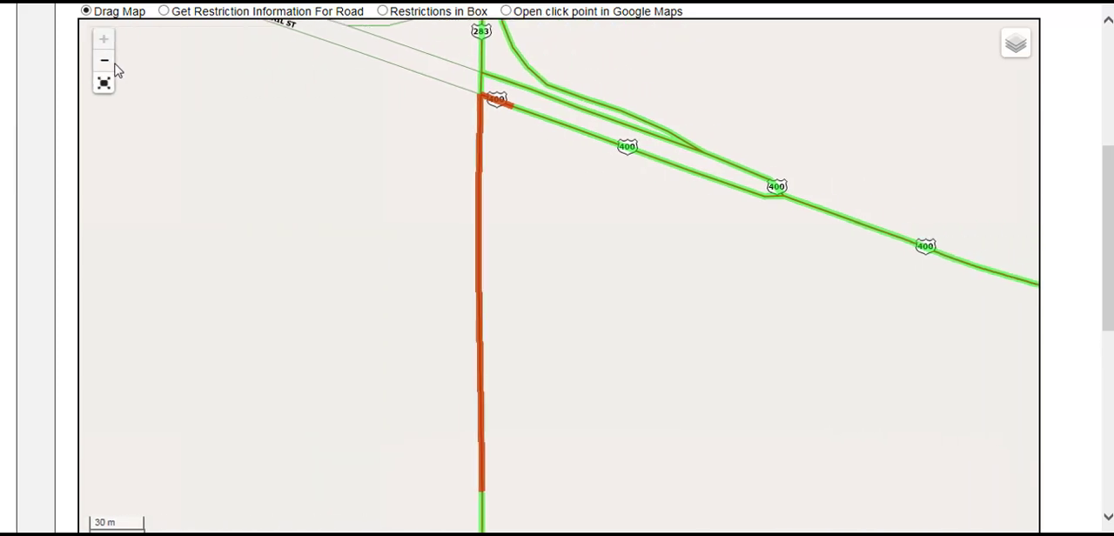
Change the via highways to US-400,US-56,US-283,I-235, rerun the trip and review the new route on the map
scroll(42, 117, "up", 1)
left_click(38, 14)
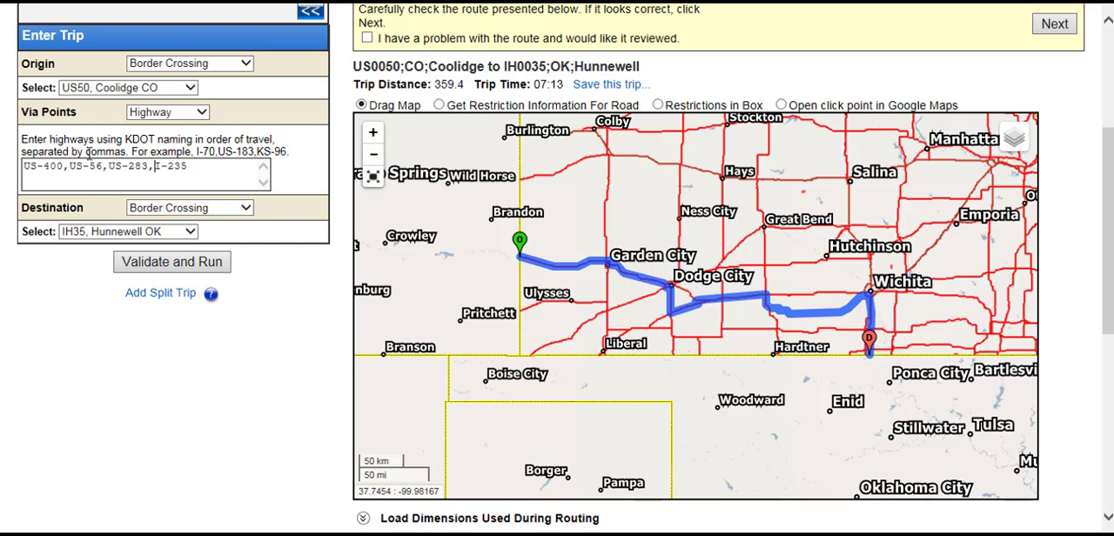
left_click(172, 268)
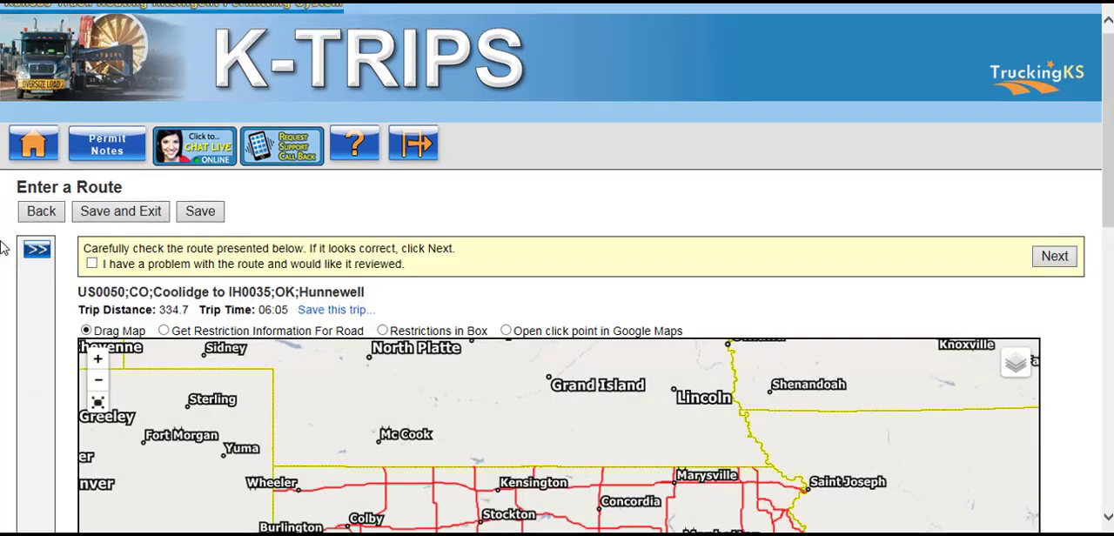
scroll(4, 248, "down", 3)
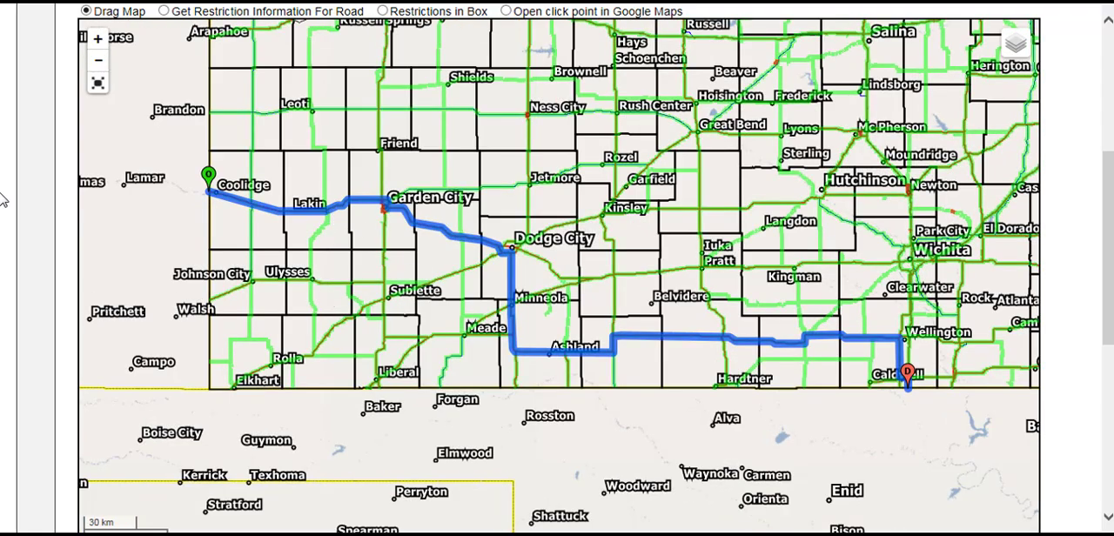
Clear the via highways, set Via Points back to None and rerun the trip
scroll(4, 199, "up", 3)
left_click(37, 172)
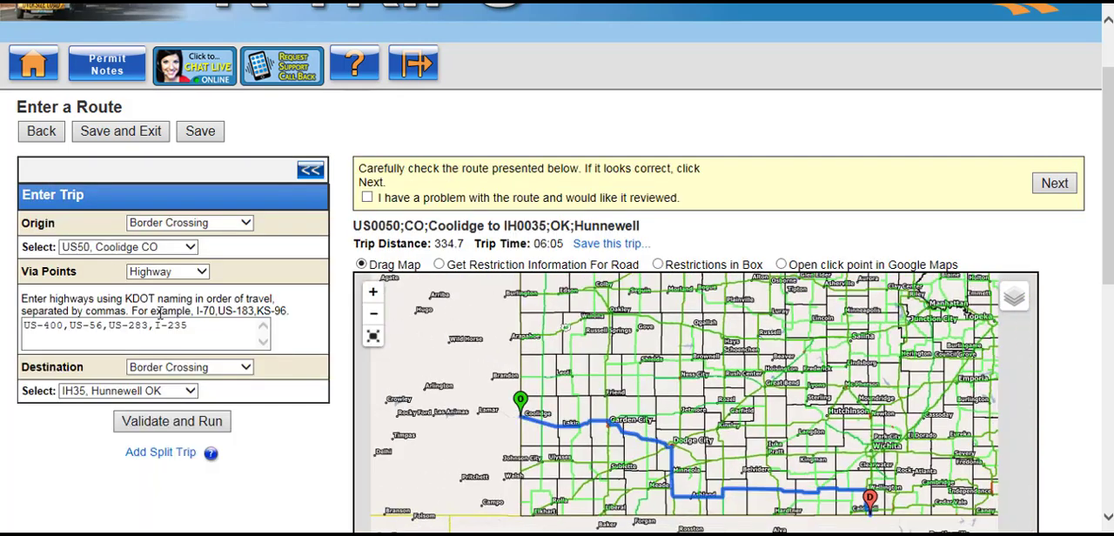
left_click_drag(195, 327, 14, 324)
key("BackSpace")
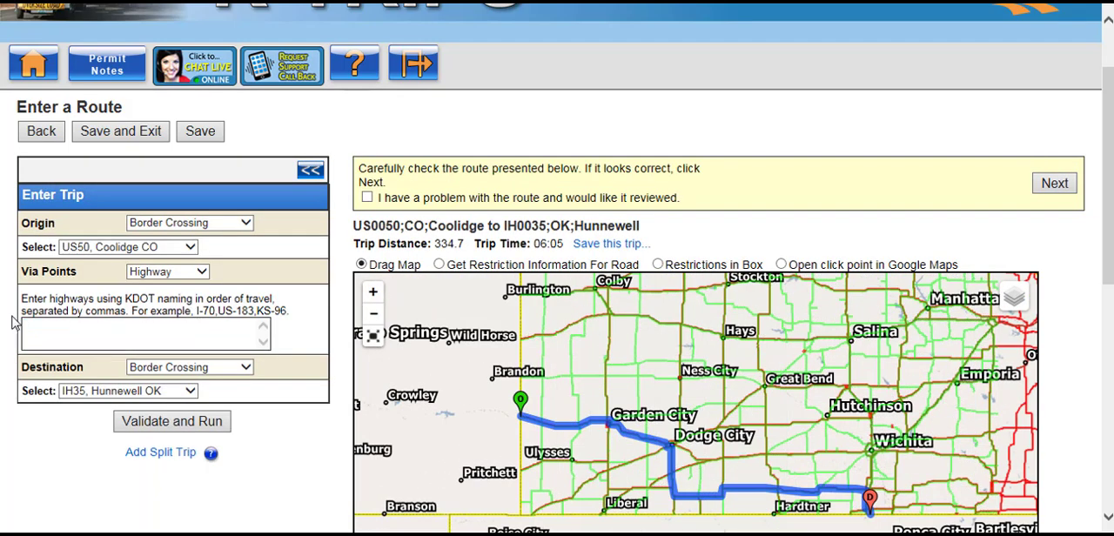
left_click(174, 277)
left_click(142, 260)
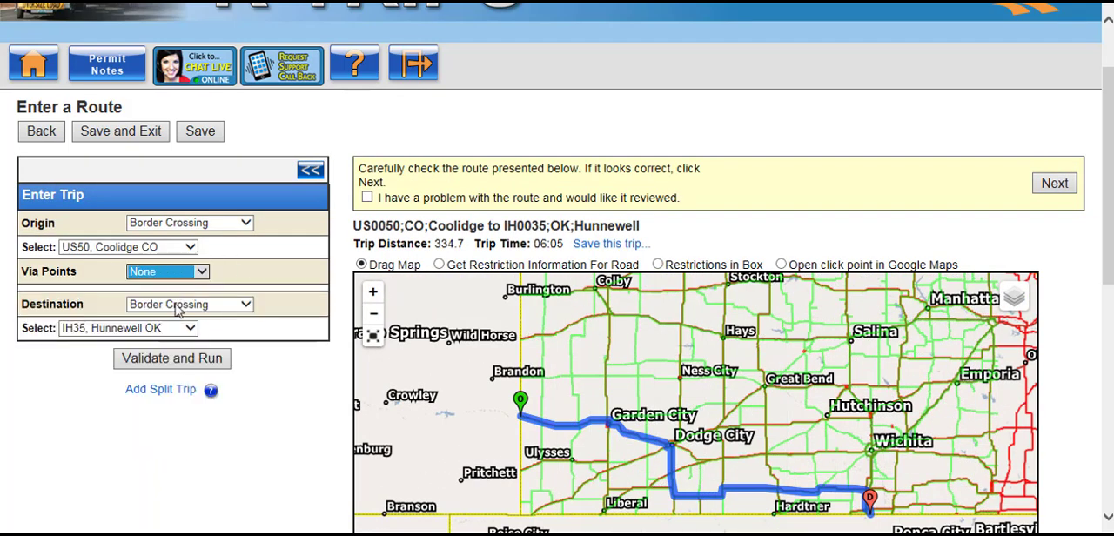
left_click(182, 361)
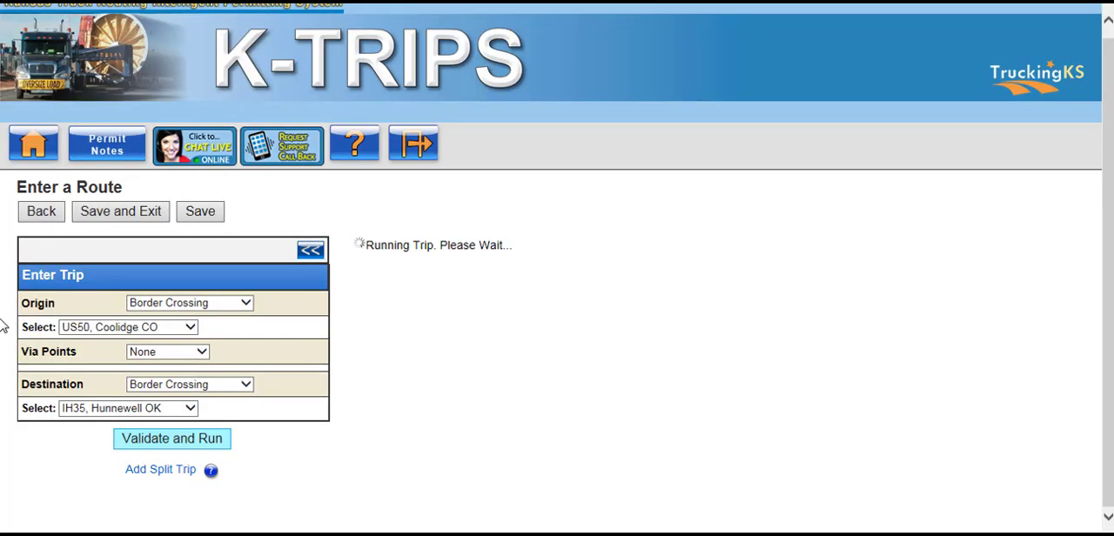
scroll(2, 324, "down", 3)
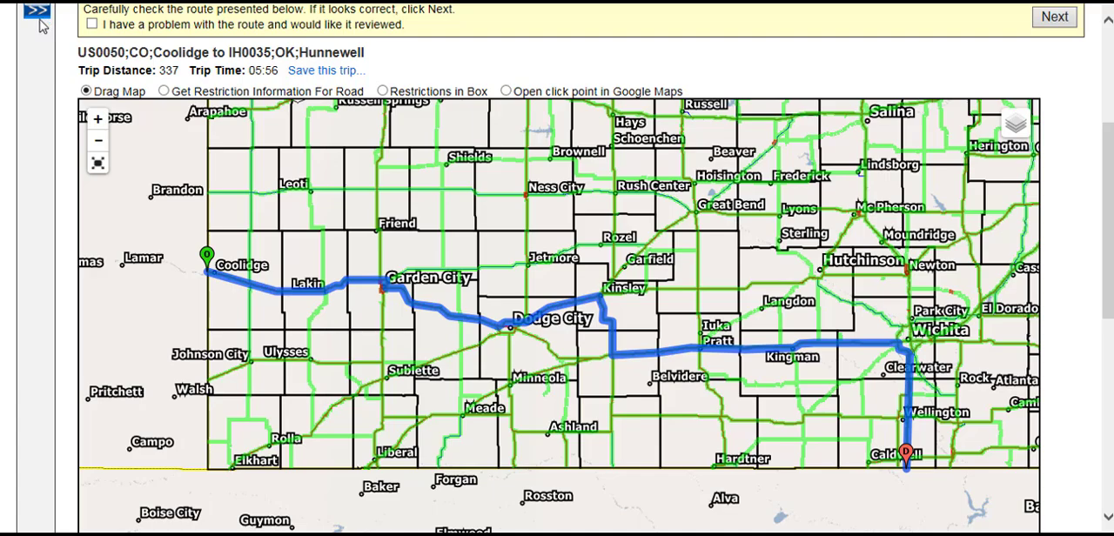
Set Via Points to Find On Map and open the map for selecting via locations
scroll(43, 78, "up", 1)
left_click(36, 92)
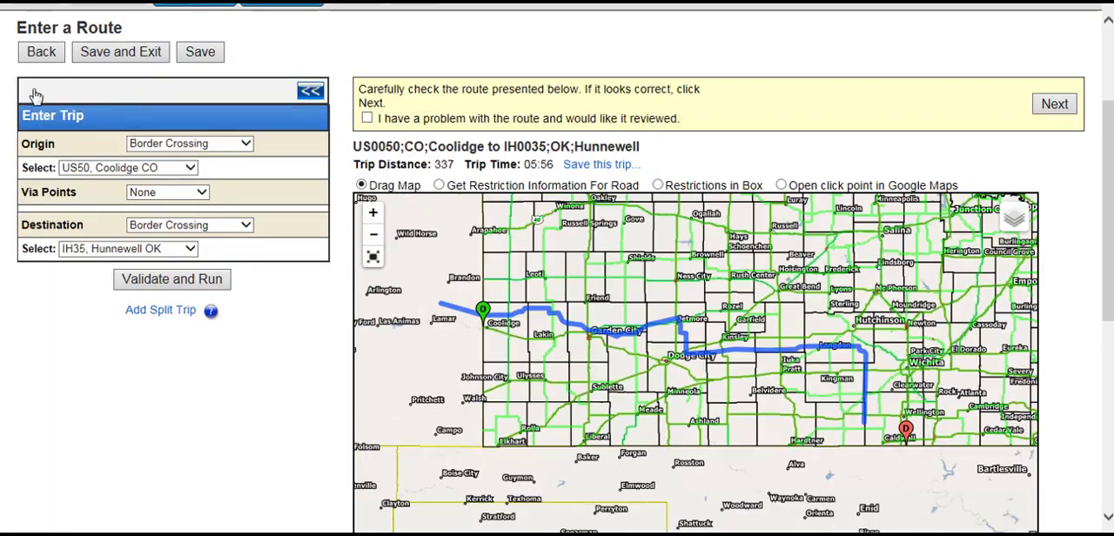
left_click(180, 193)
left_click(161, 217)
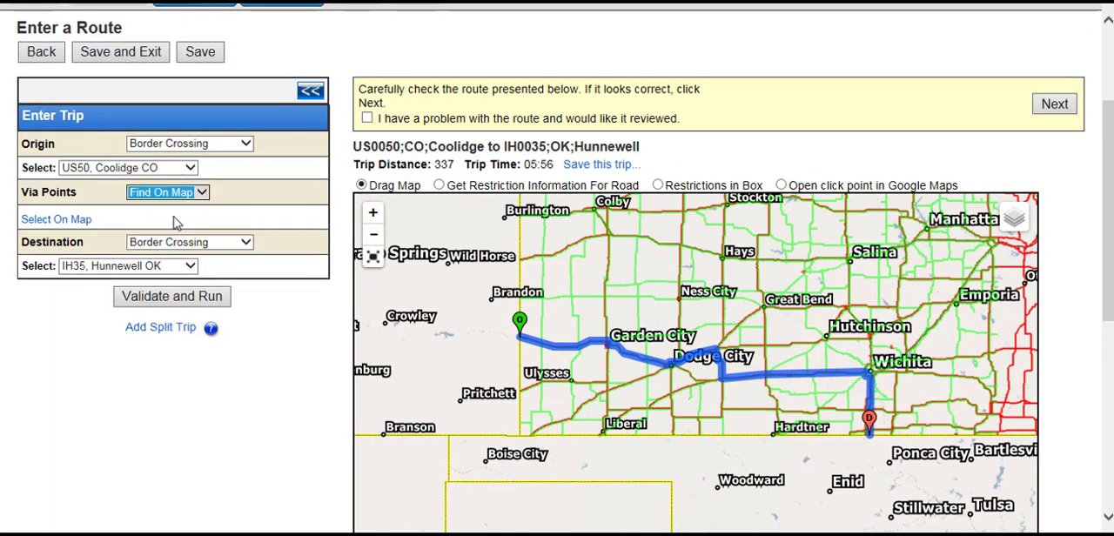
left_click(80, 221)
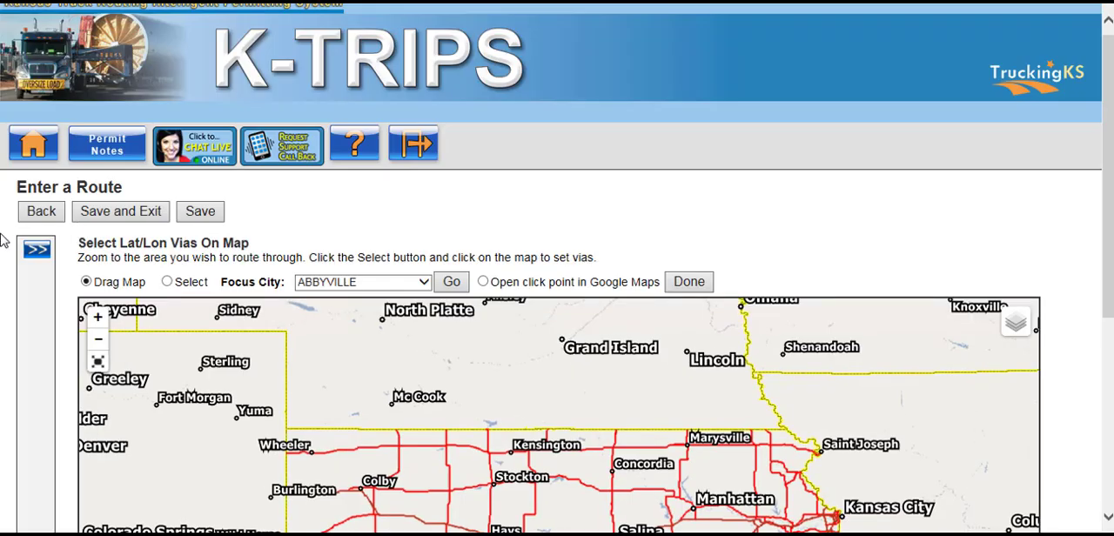
Focus the via selection map on the city of COOLIDGE
scroll(135, 193, "down", 2)
left_click(344, 122)
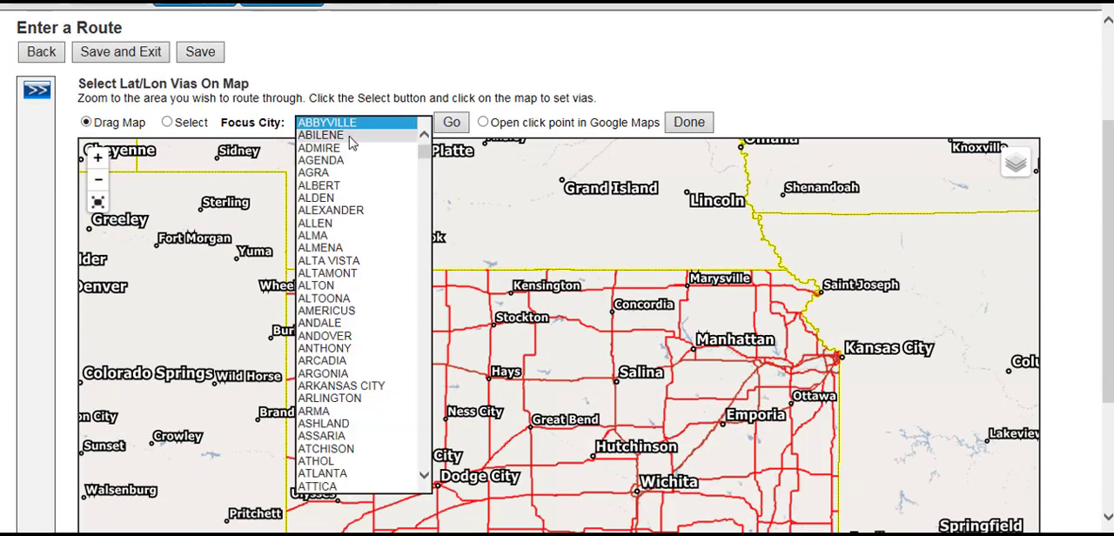
scroll(355, 169, "down", 20)
scroll(350, 333, "down", 11)
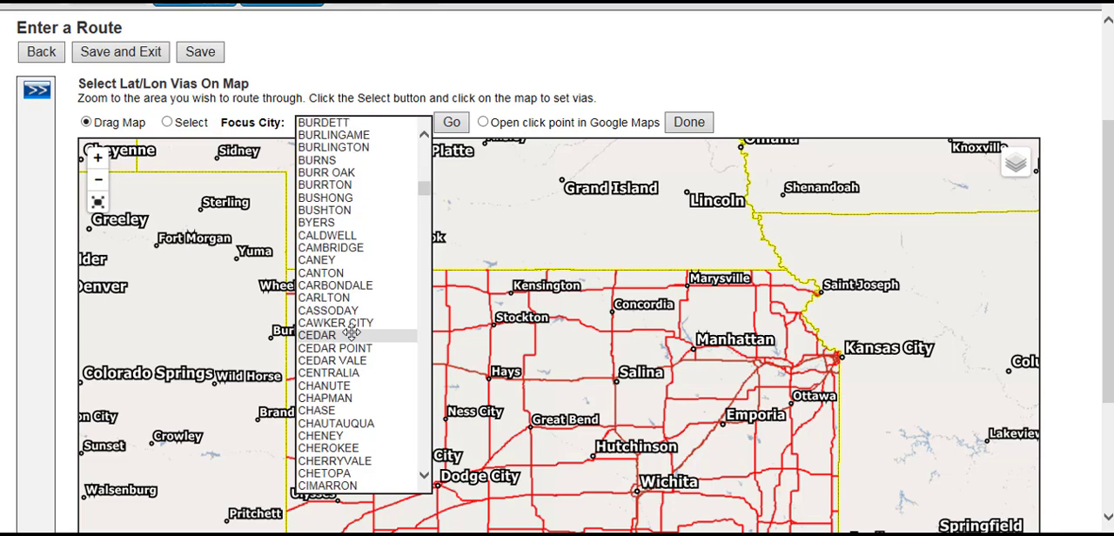
scroll(351, 333, "down", 1)
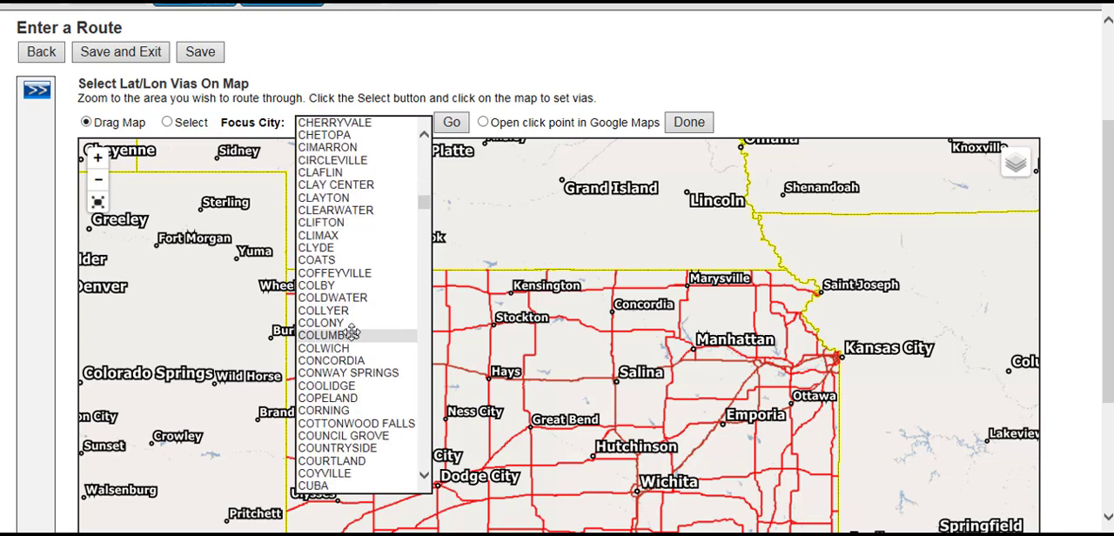
left_click(349, 386)
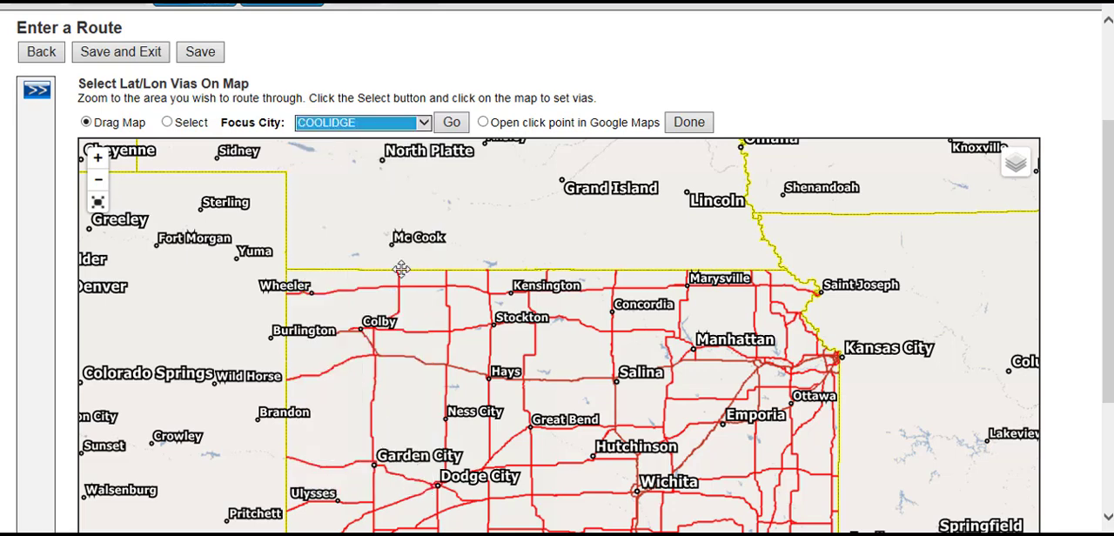
left_click(451, 123)
Place the first via point on US-56 just east of its US-400 junction, southwest of Dodge City
scroll(4, 173, "down", 2)
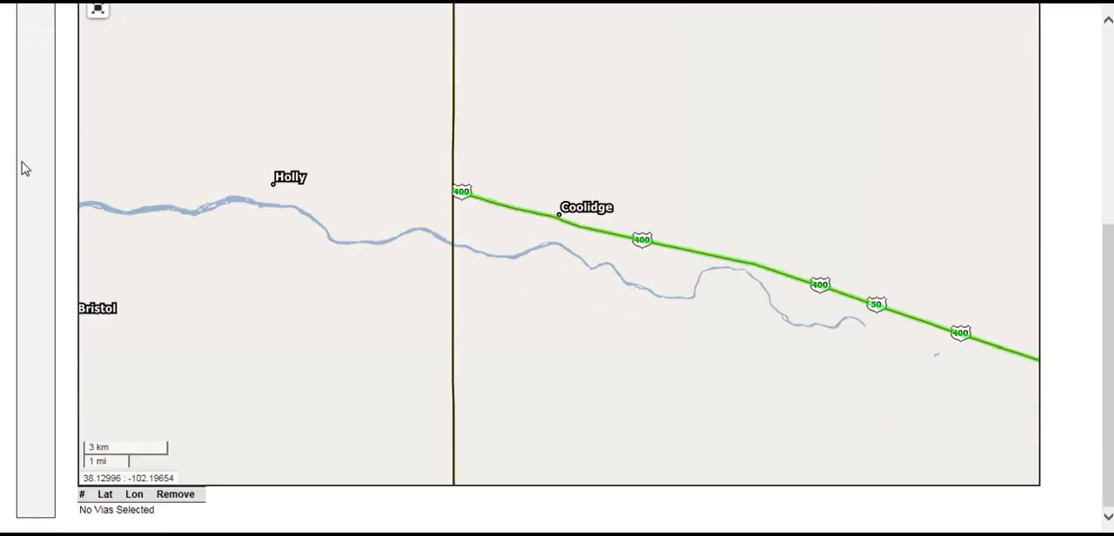
left_click_drag(662, 215, 415, 192)
scroll(416, 192, "down", 1)
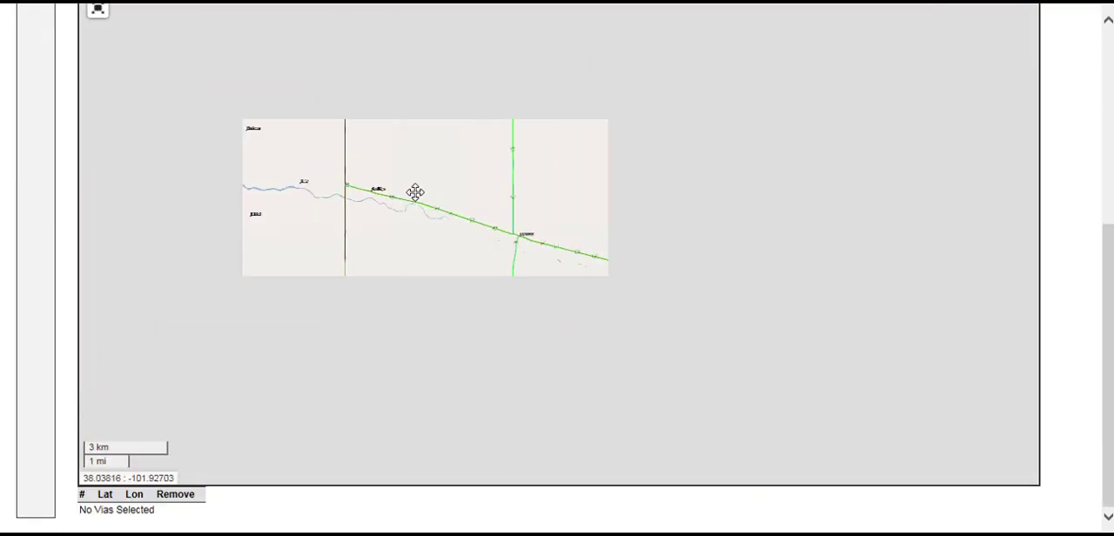
scroll(415, 192, "down", 1)
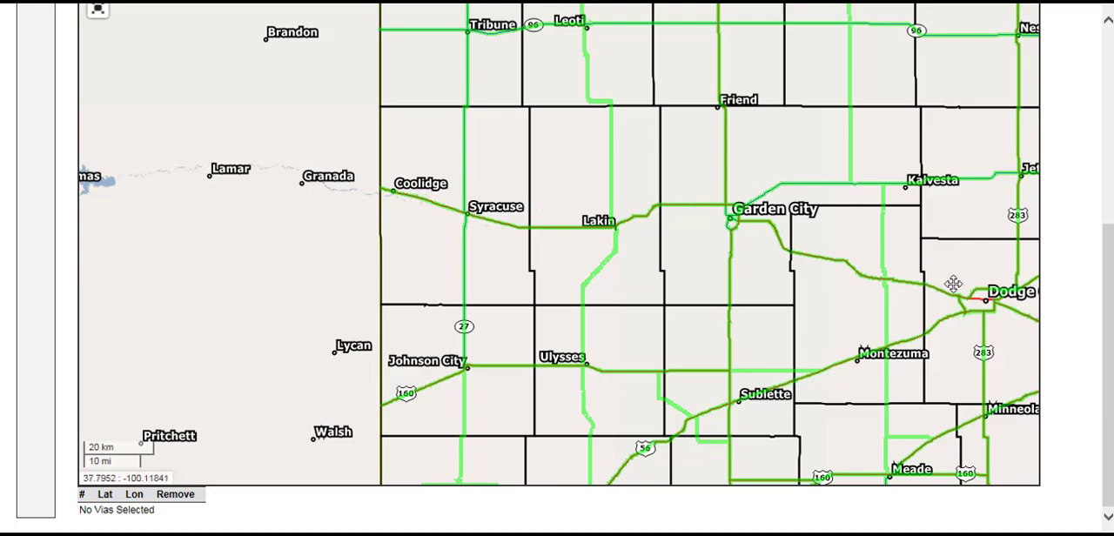
left_click_drag(954, 283, 629, 241)
scroll(600, 261, "up", 4)
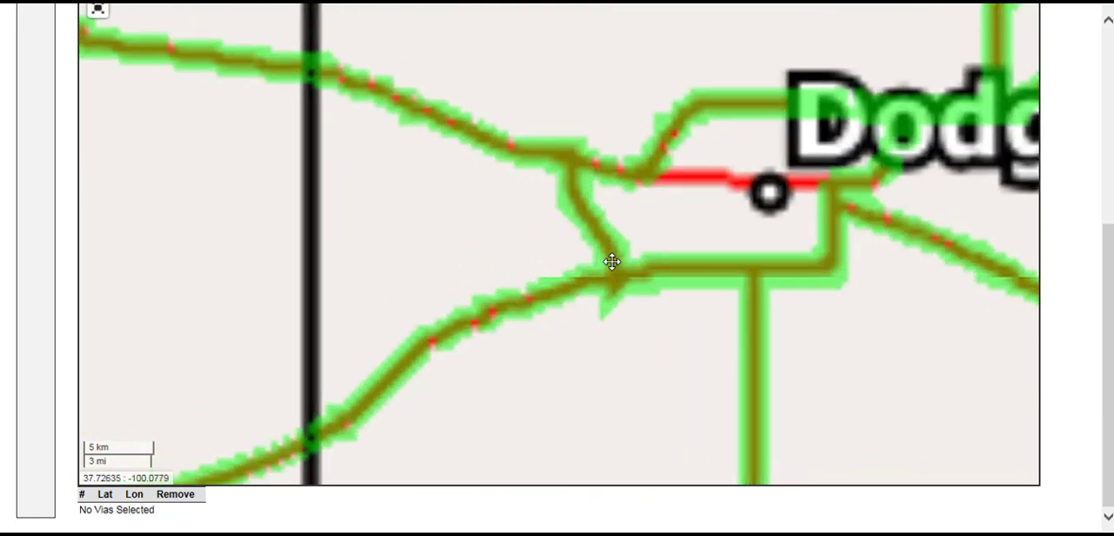
scroll(619, 268, "up", 1)
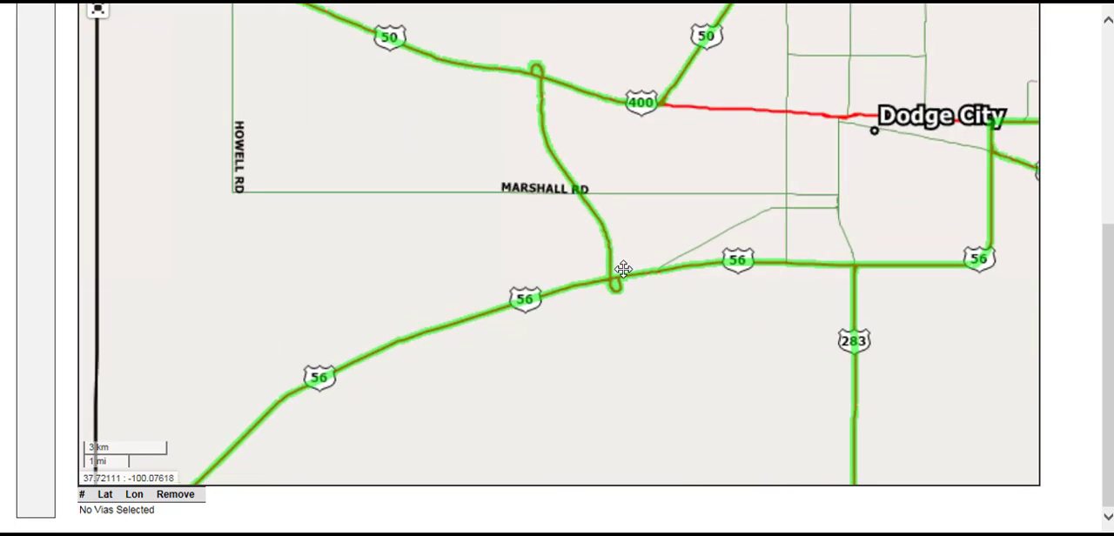
scroll(623, 268, "up", 5)
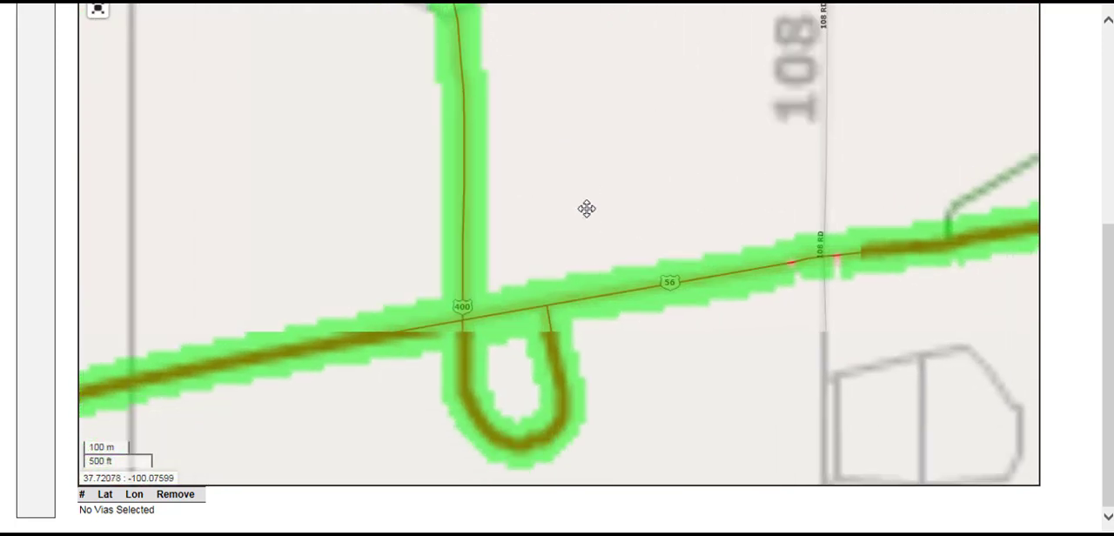
scroll(559, 226, "up", 2)
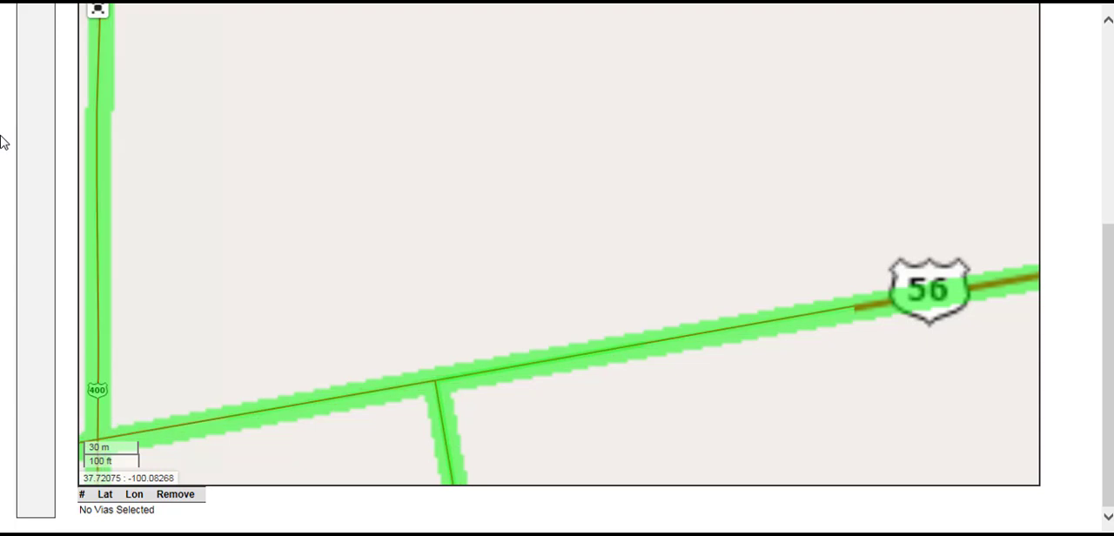
scroll(7, 144, "up", 1)
left_click(167, 8)
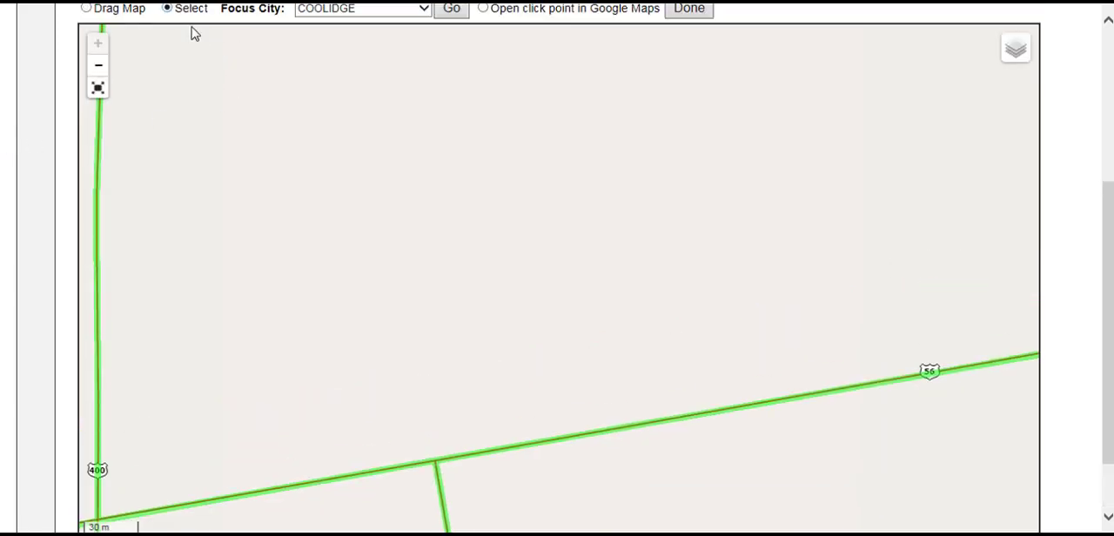
left_click(565, 445)
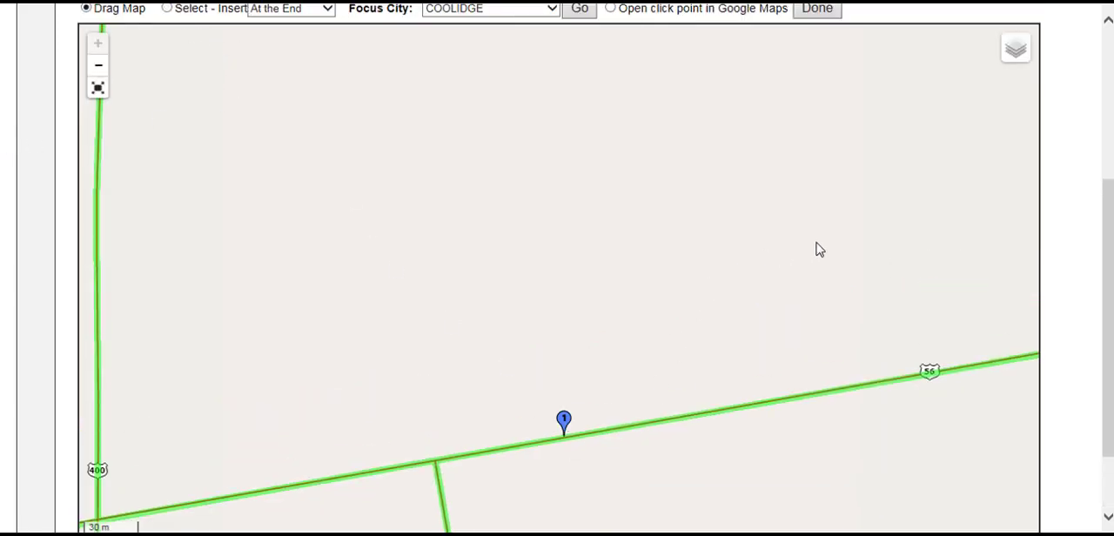
Add a second via point at the end of the list, on US-283 just south of Saddle Rd
scroll(771, 270, "down", 4)
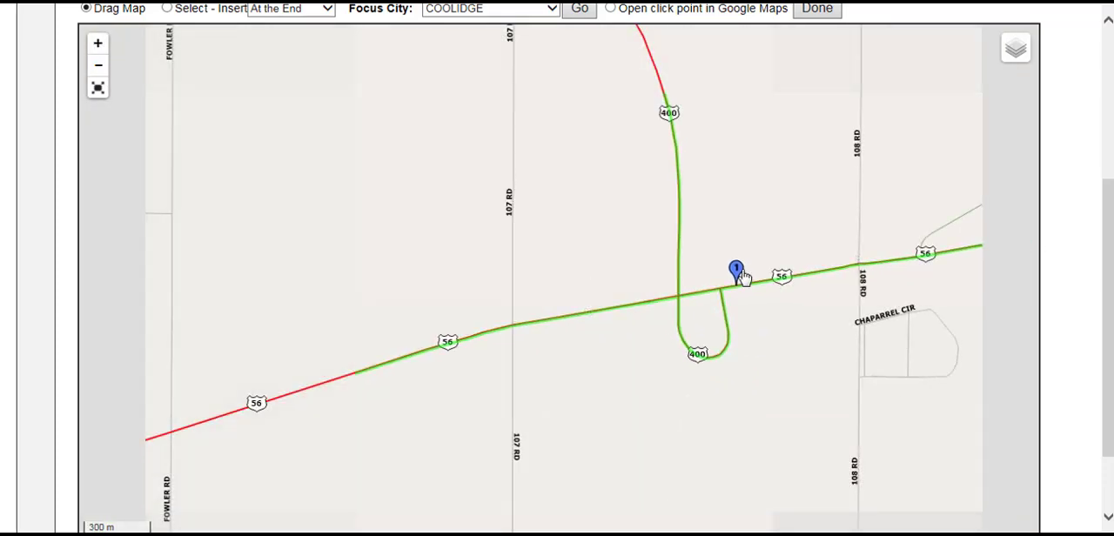
scroll(741, 275, "down", 4)
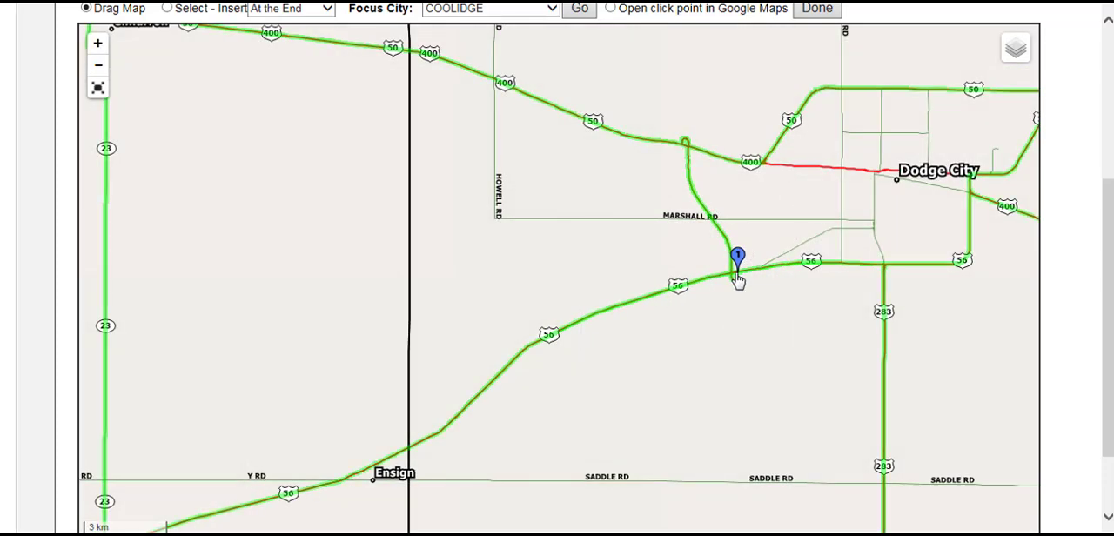
scroll(773, 339, "up", 5)
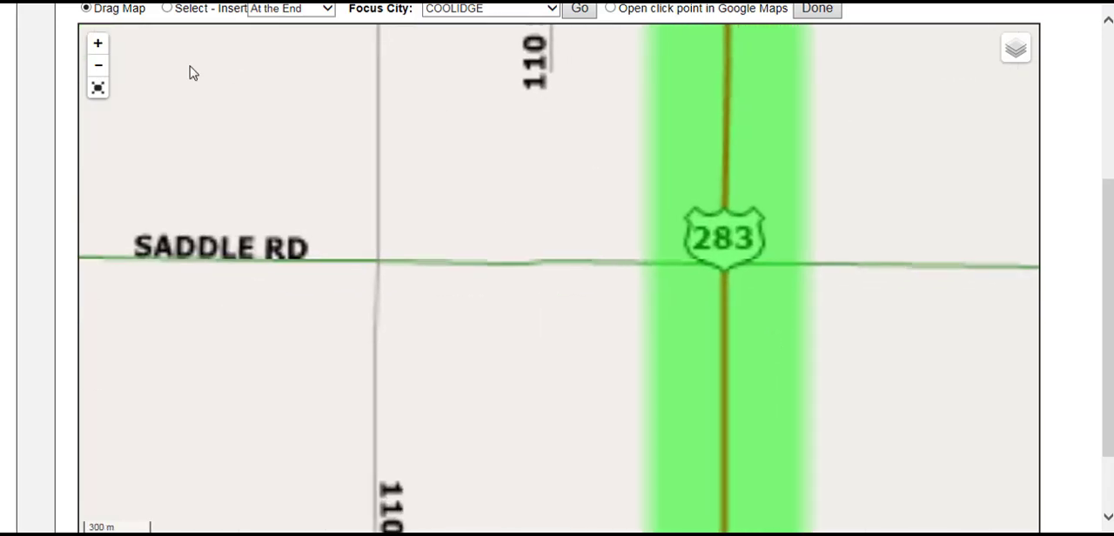
left_click(167, 8)
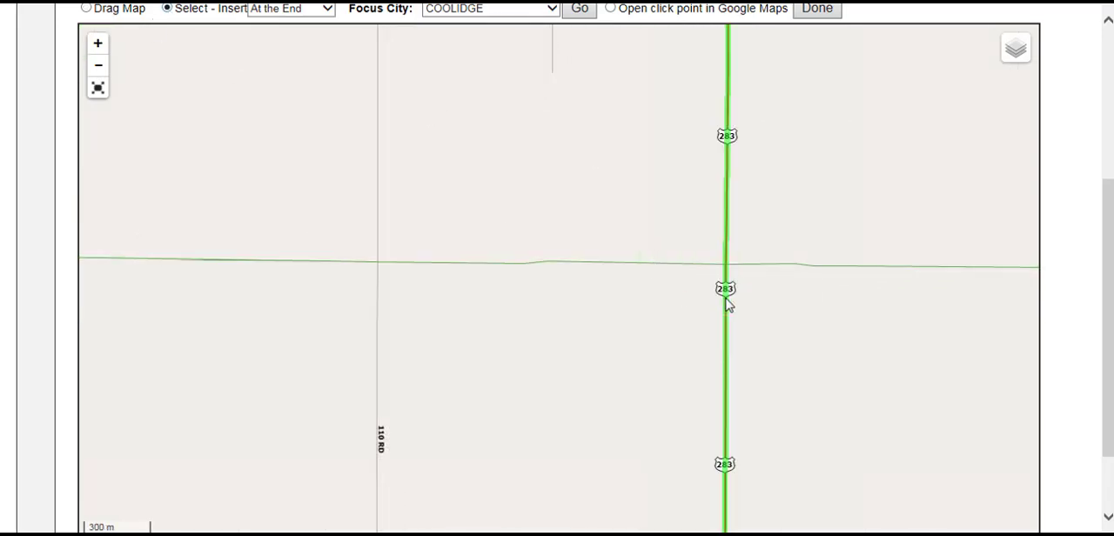
left_click(726, 288)
Add a third via point on US-54 northeast of Bloom, near the X Rd crossing
scroll(791, 326, "down", 4)
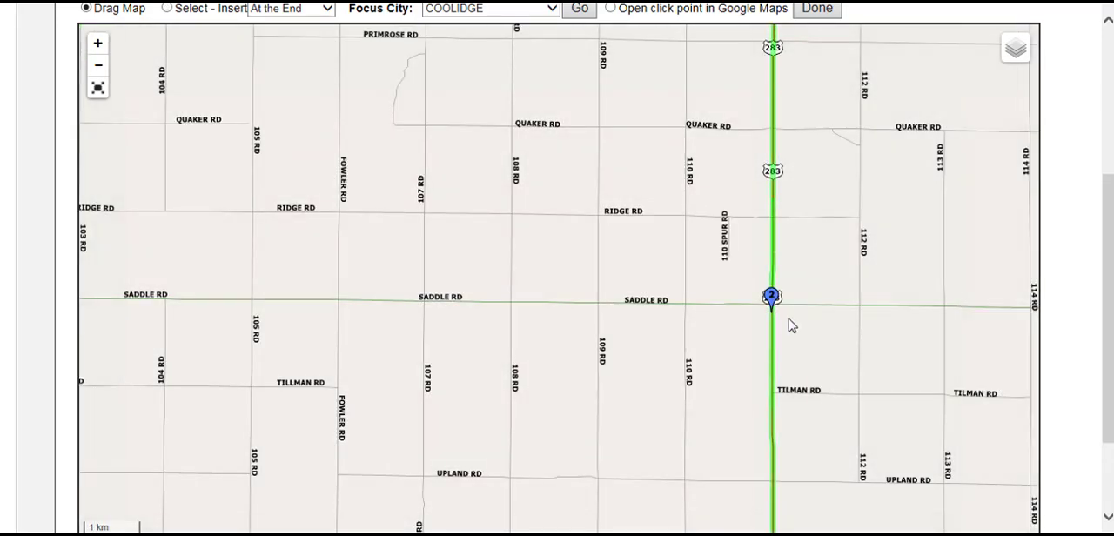
scroll(830, 374, "down", 2)
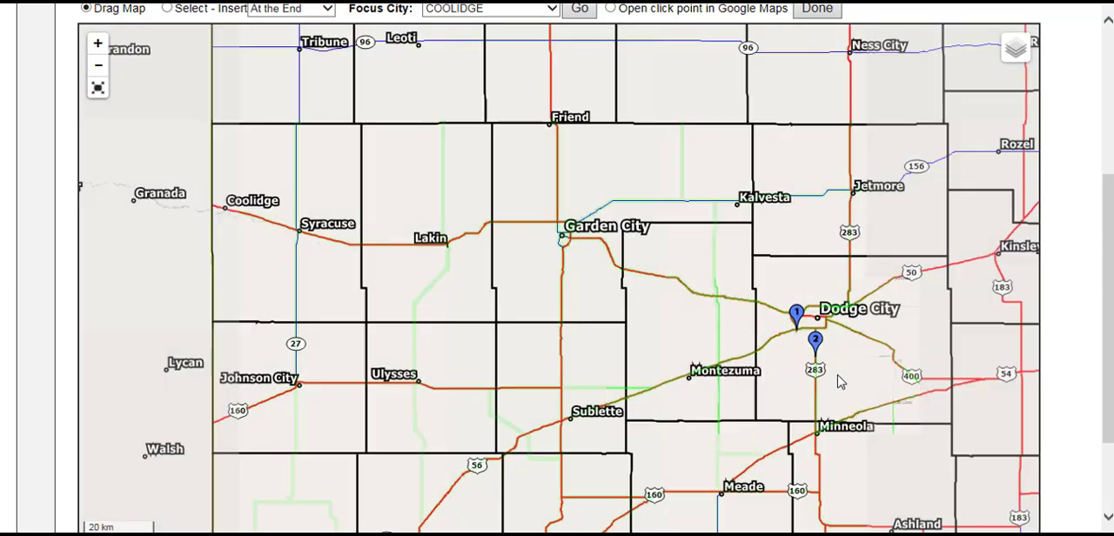
scroll(670, 312, "up", 4)
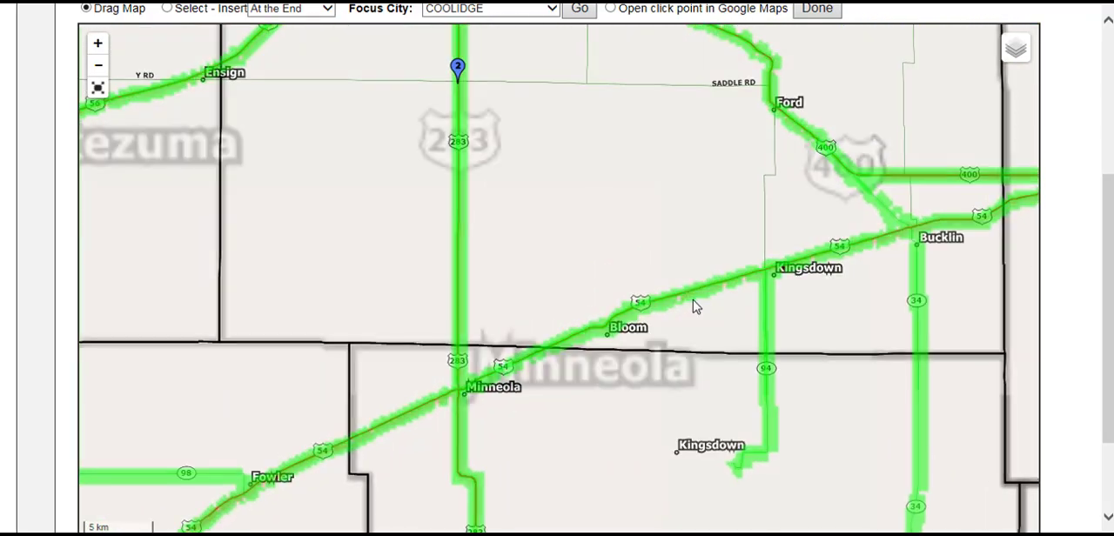
scroll(601, 329, "down", 3)
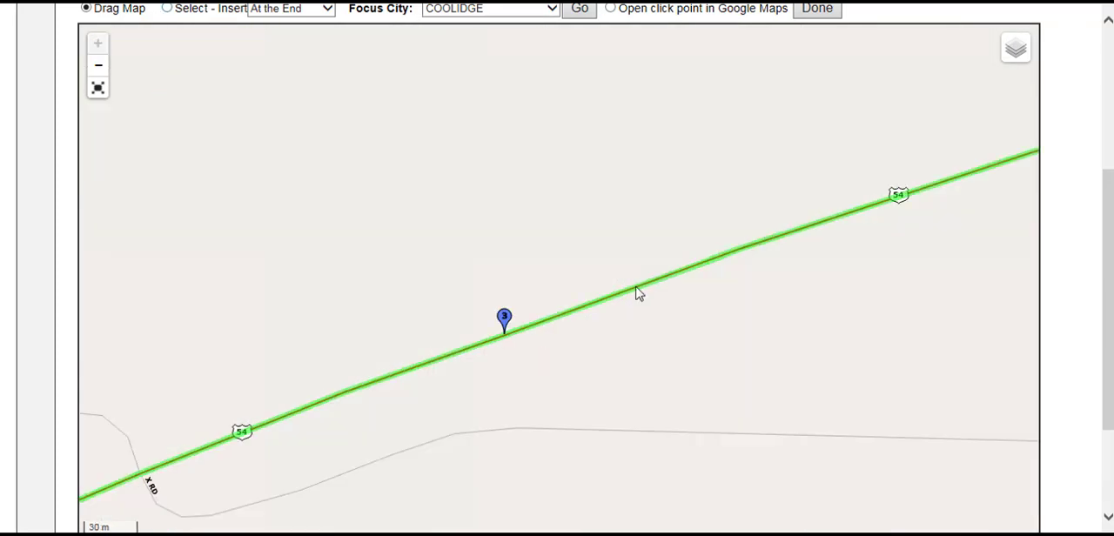
scroll(633, 298, "down", 2)
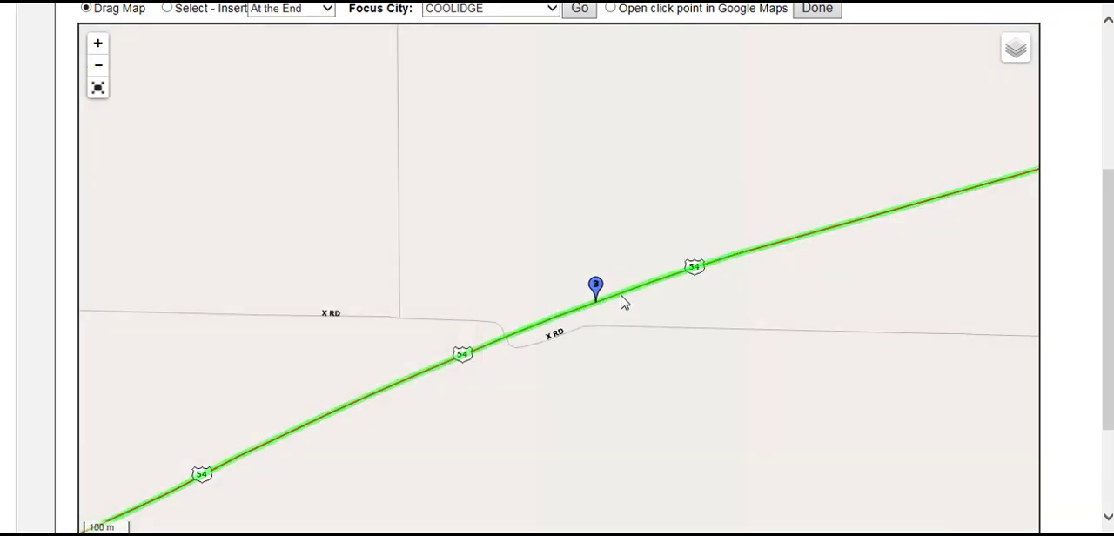
Add a via point at the end of the list on the western carriageway of I-135, beside the interchange ramp in the Wichita area
scroll(623, 303, "down", 1)
scroll(762, 287, "down", 3)
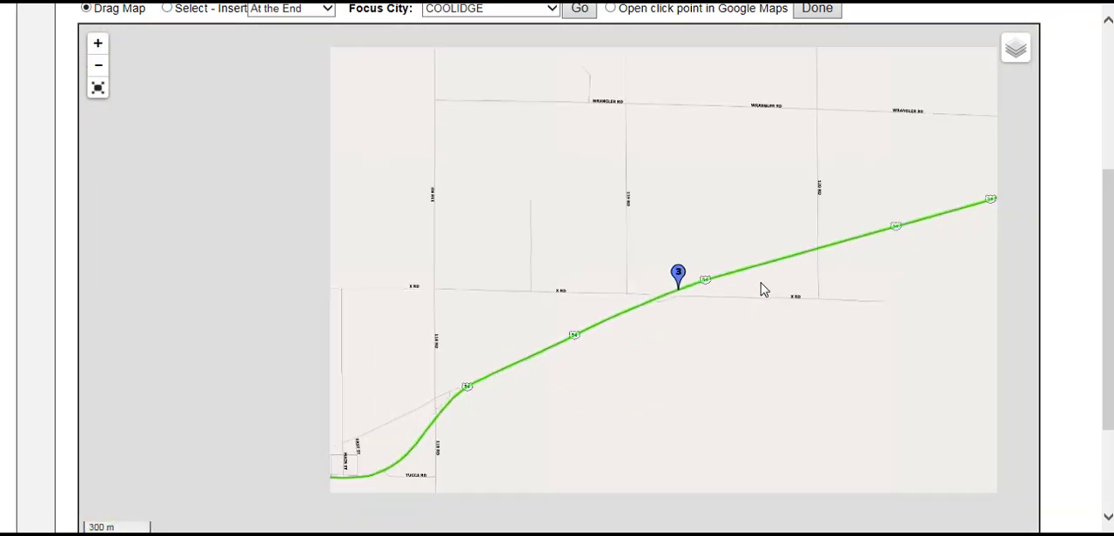
scroll(766, 299, "down", 3)
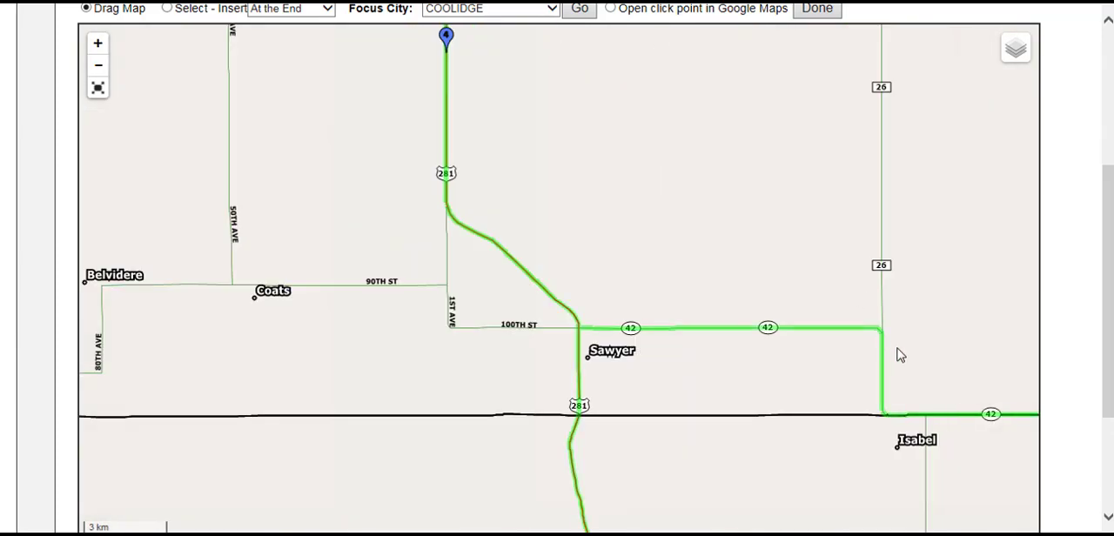
left_click_drag(900, 355, 452, 254)
scroll(453, 254, "down", 1)
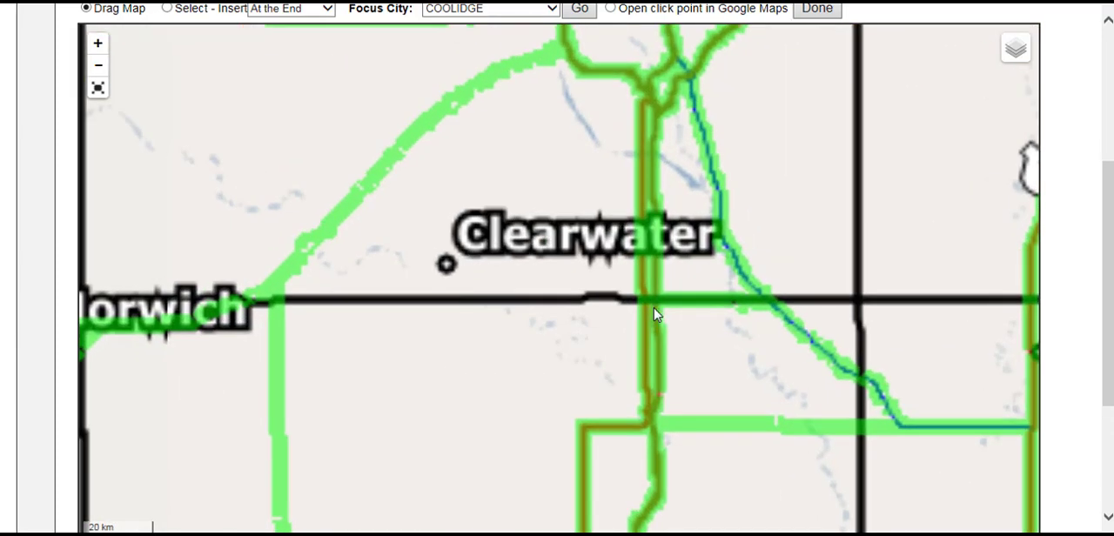
scroll(653, 314, "down", 2)
scroll(591, 313, "up", 2)
left_click_drag(565, 339, 579, 509)
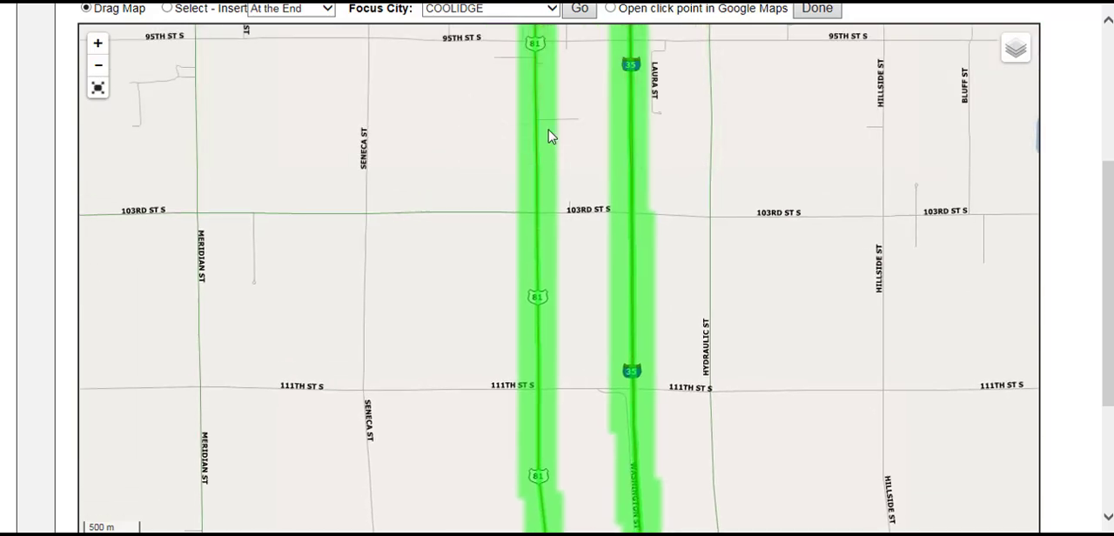
left_click_drag(549, 137, 566, 464)
left_click_drag(533, 273, 572, 511)
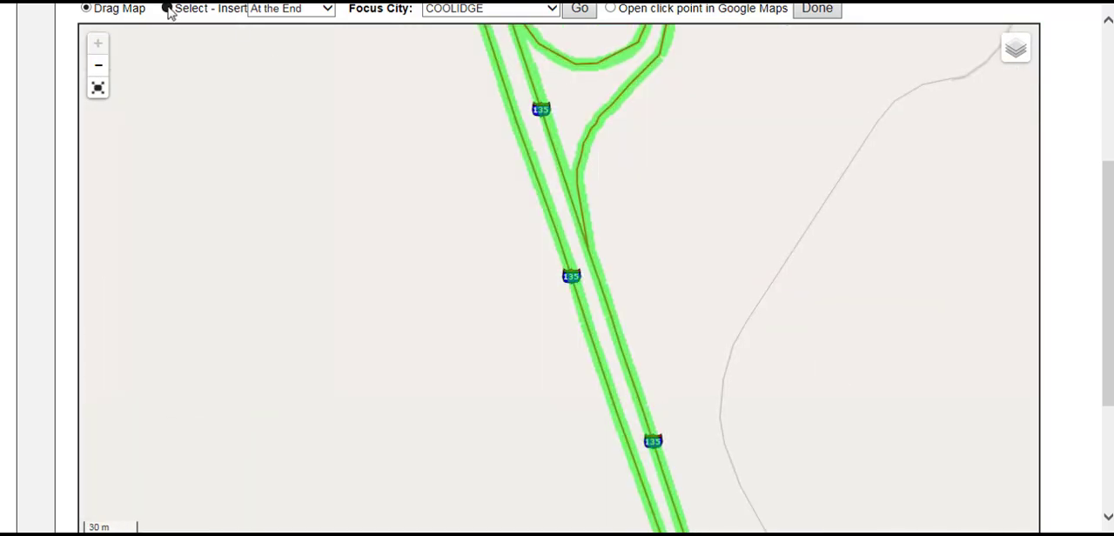
left_click(167, 8)
left_click(587, 330)
Try Before point 1 as the insert position for new via points
scroll(613, 383, "down", 2)
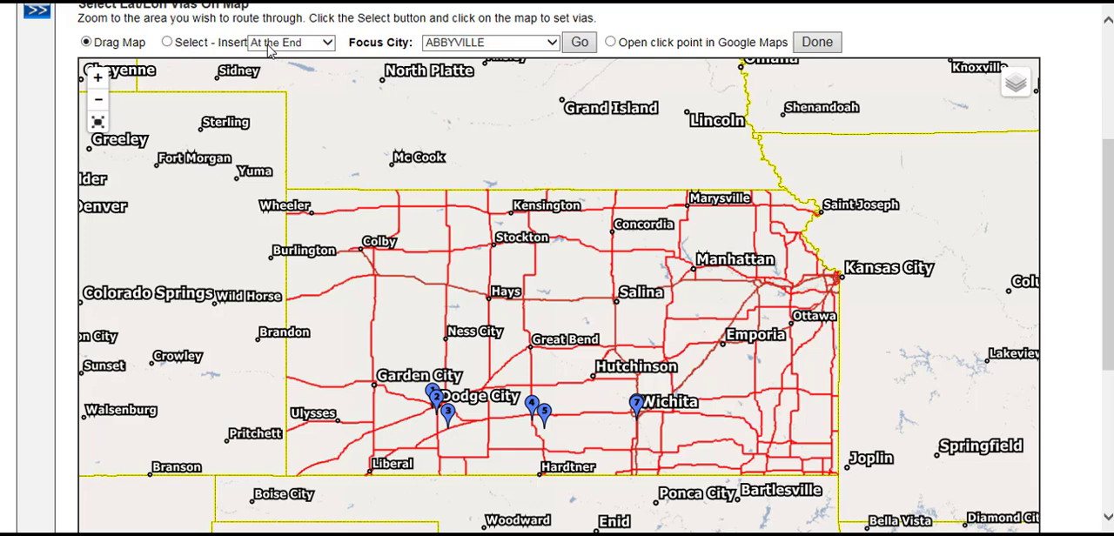
left_click(270, 48)
left_click(306, 62)
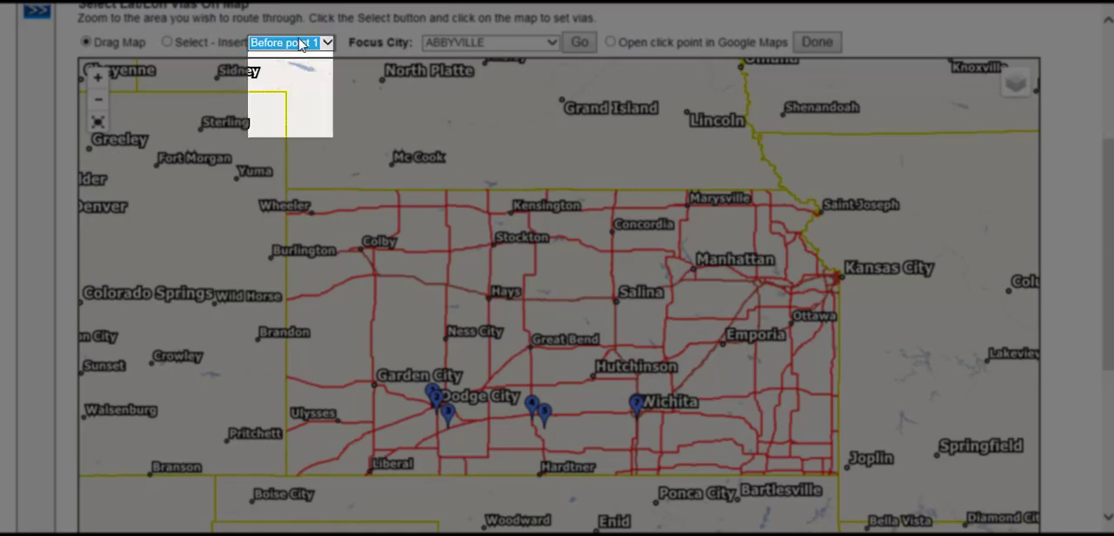
left_click(301, 43)
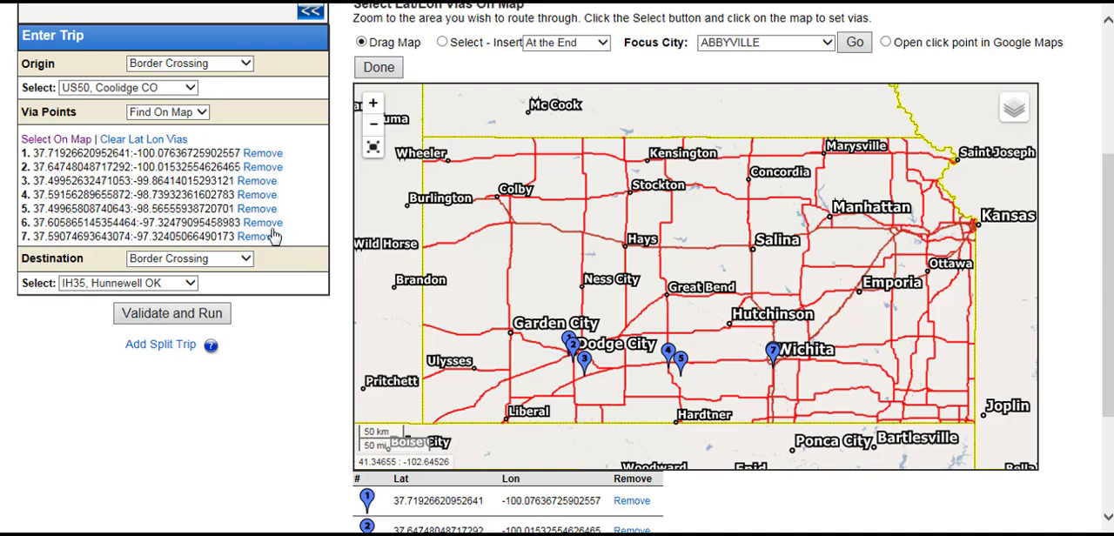
Validate and run the trip with the map-selected vias, and review the route from Coolidge past Dodge City and Wichita
left_click(208, 318)
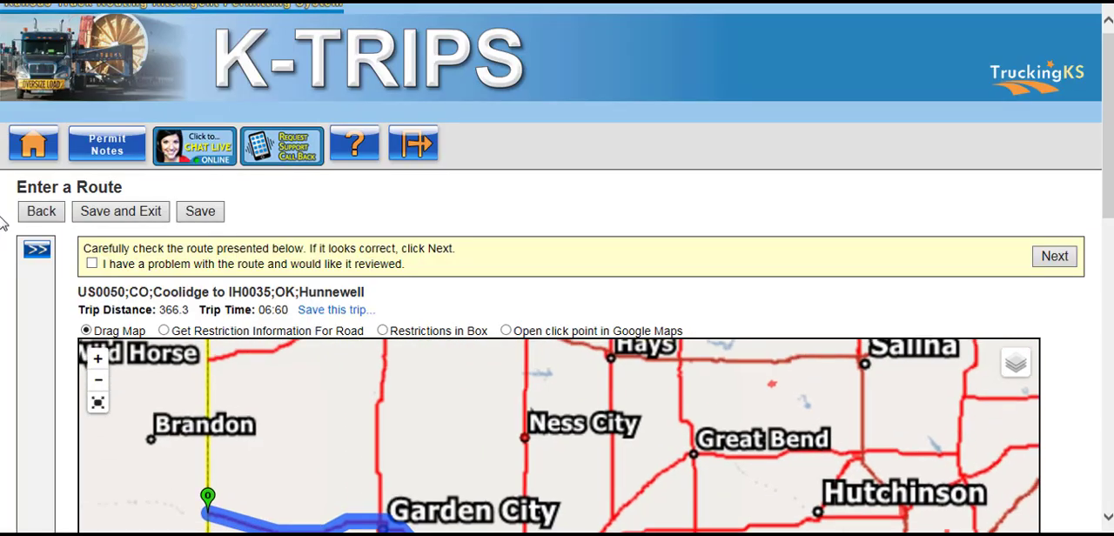
scroll(7, 226, "down", 4)
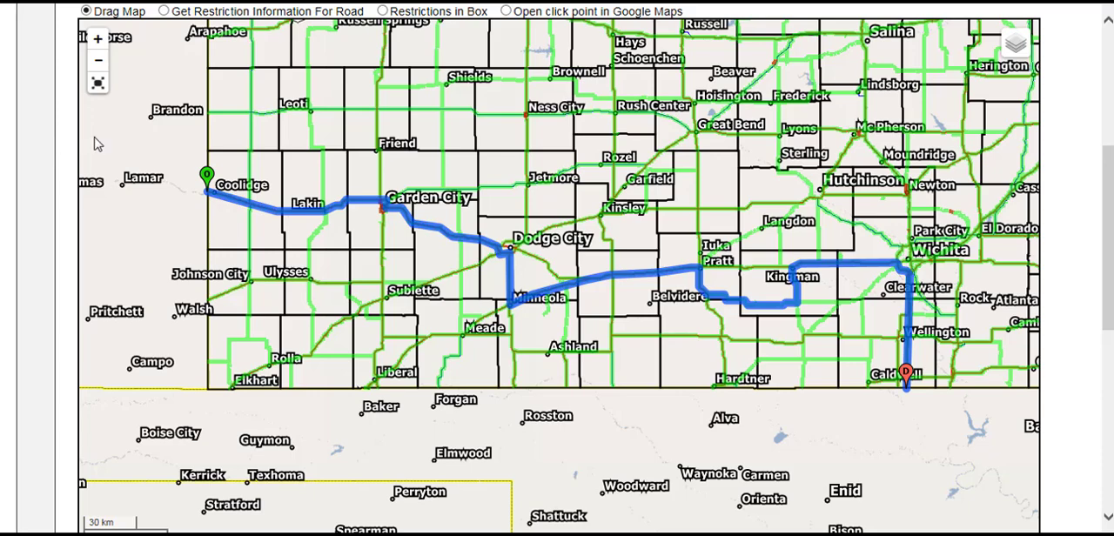
scroll(296, 193, "up", 2)
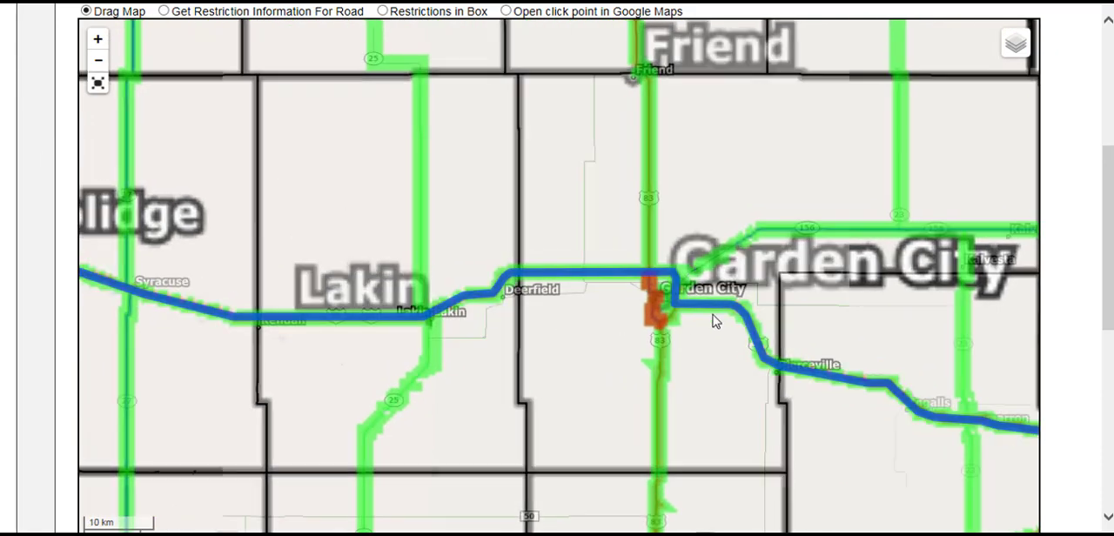
left_click_drag(716, 318, 219, 179)
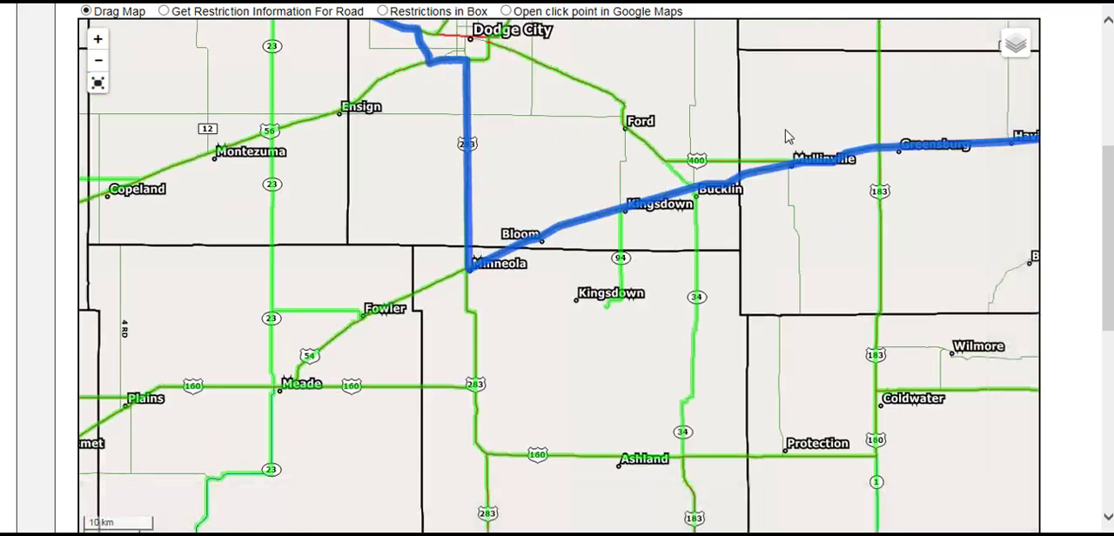
left_click_drag(786, 137, 127, 316)
left_click_drag(562, 447, 74, 319)
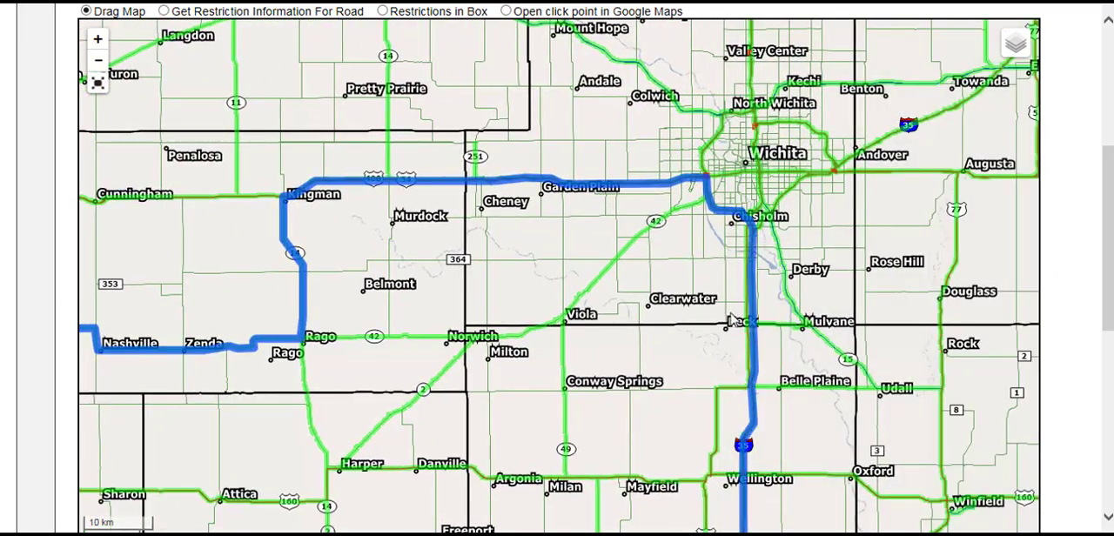